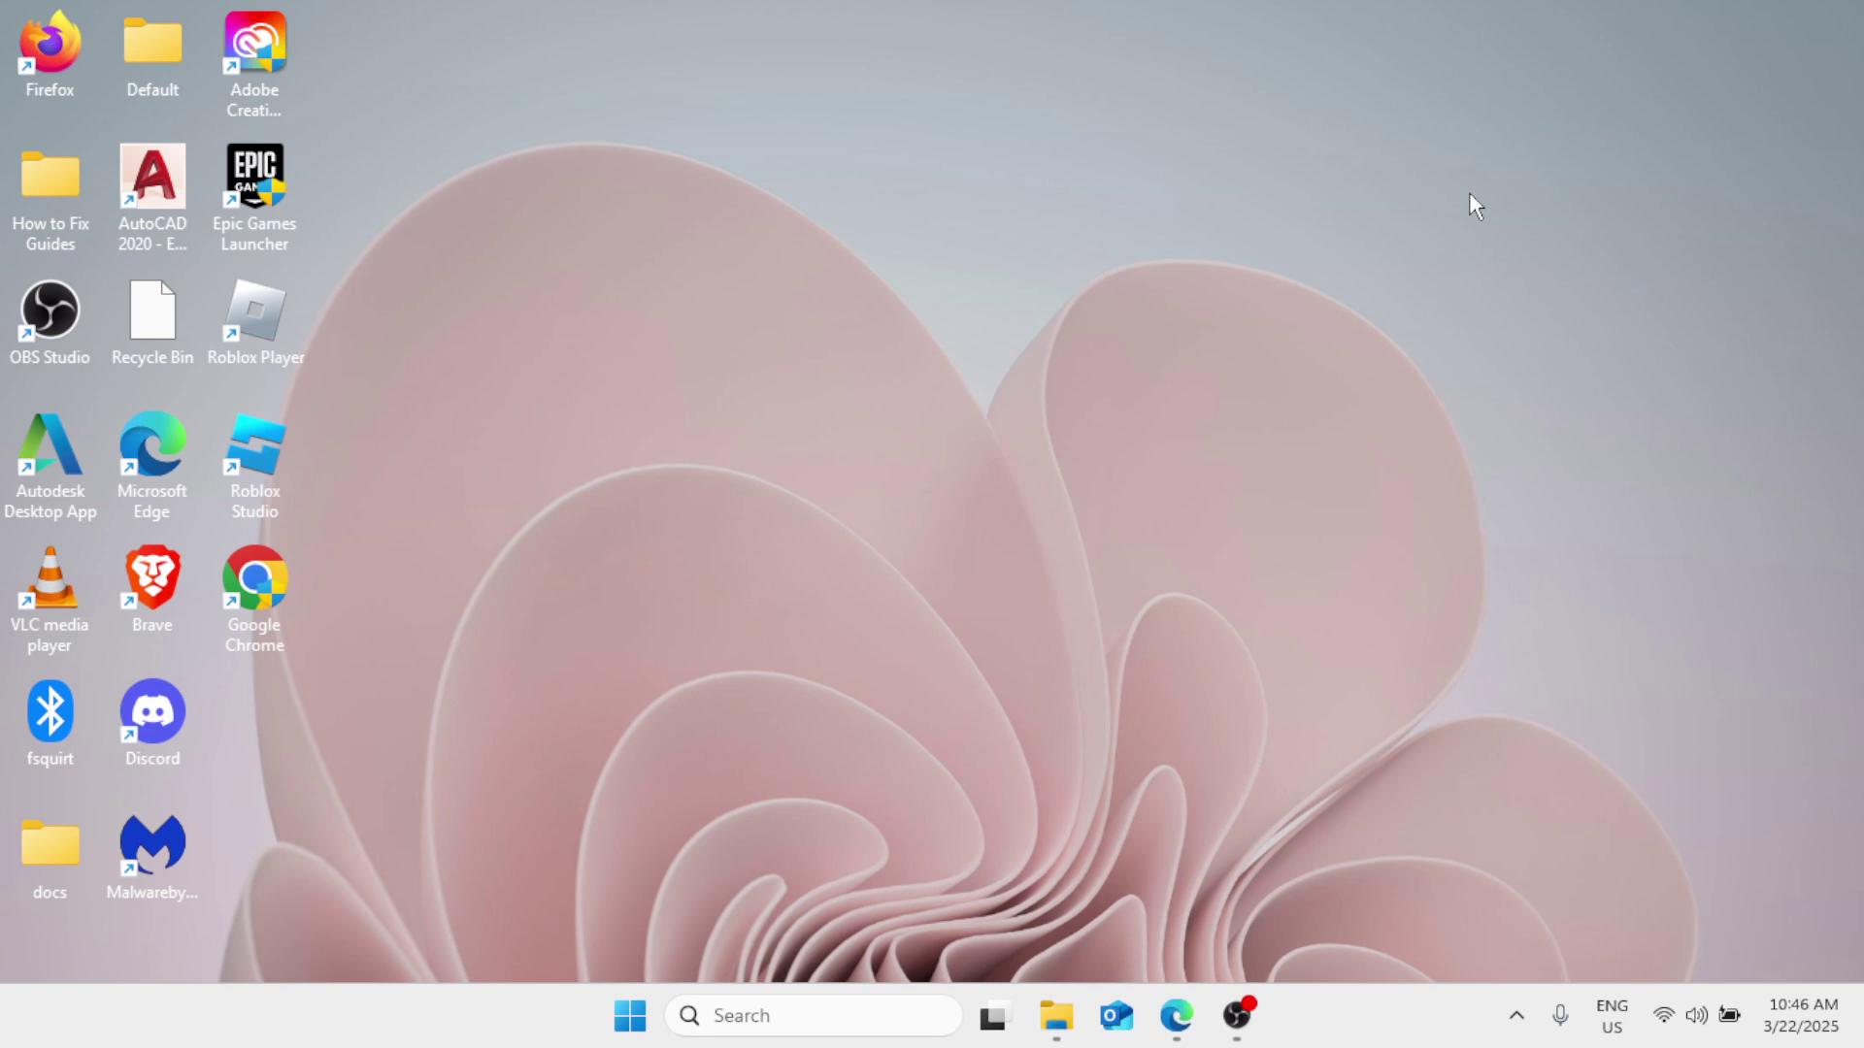
pyautogui.rightClick(630, 1015)
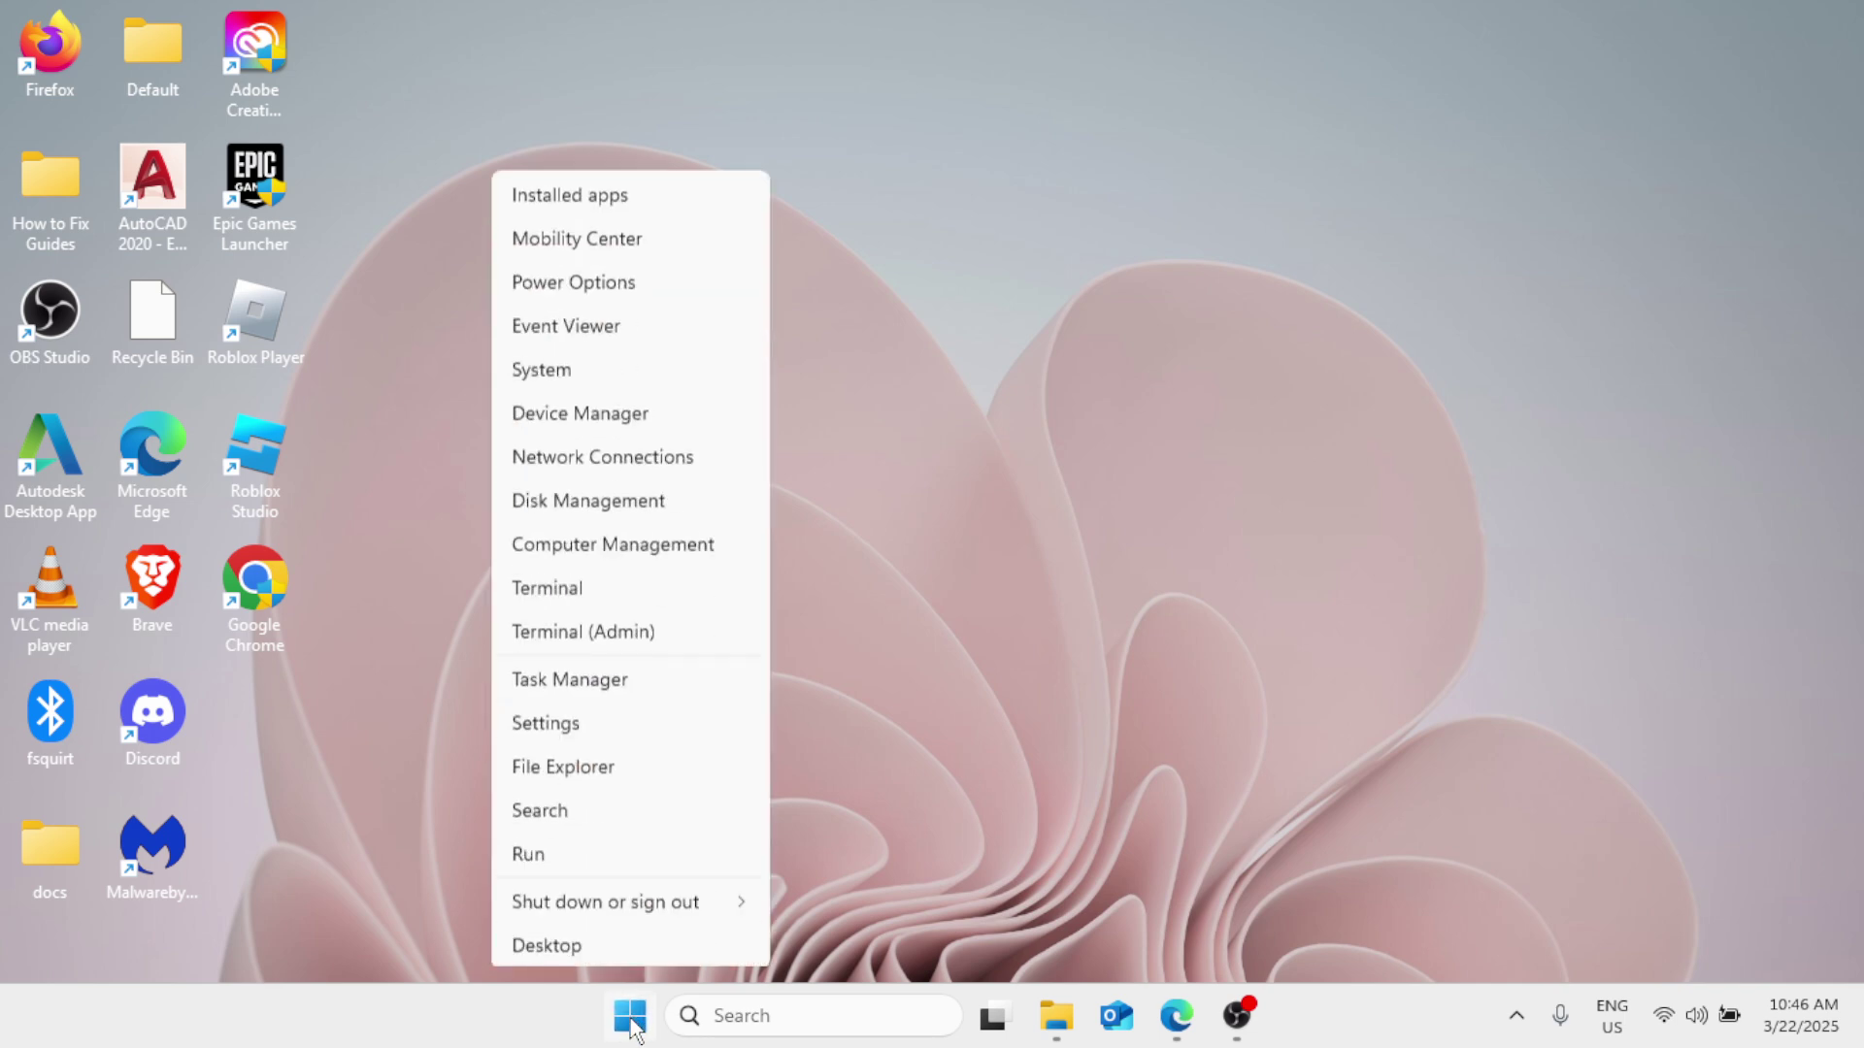
pyautogui.click(929, 536)
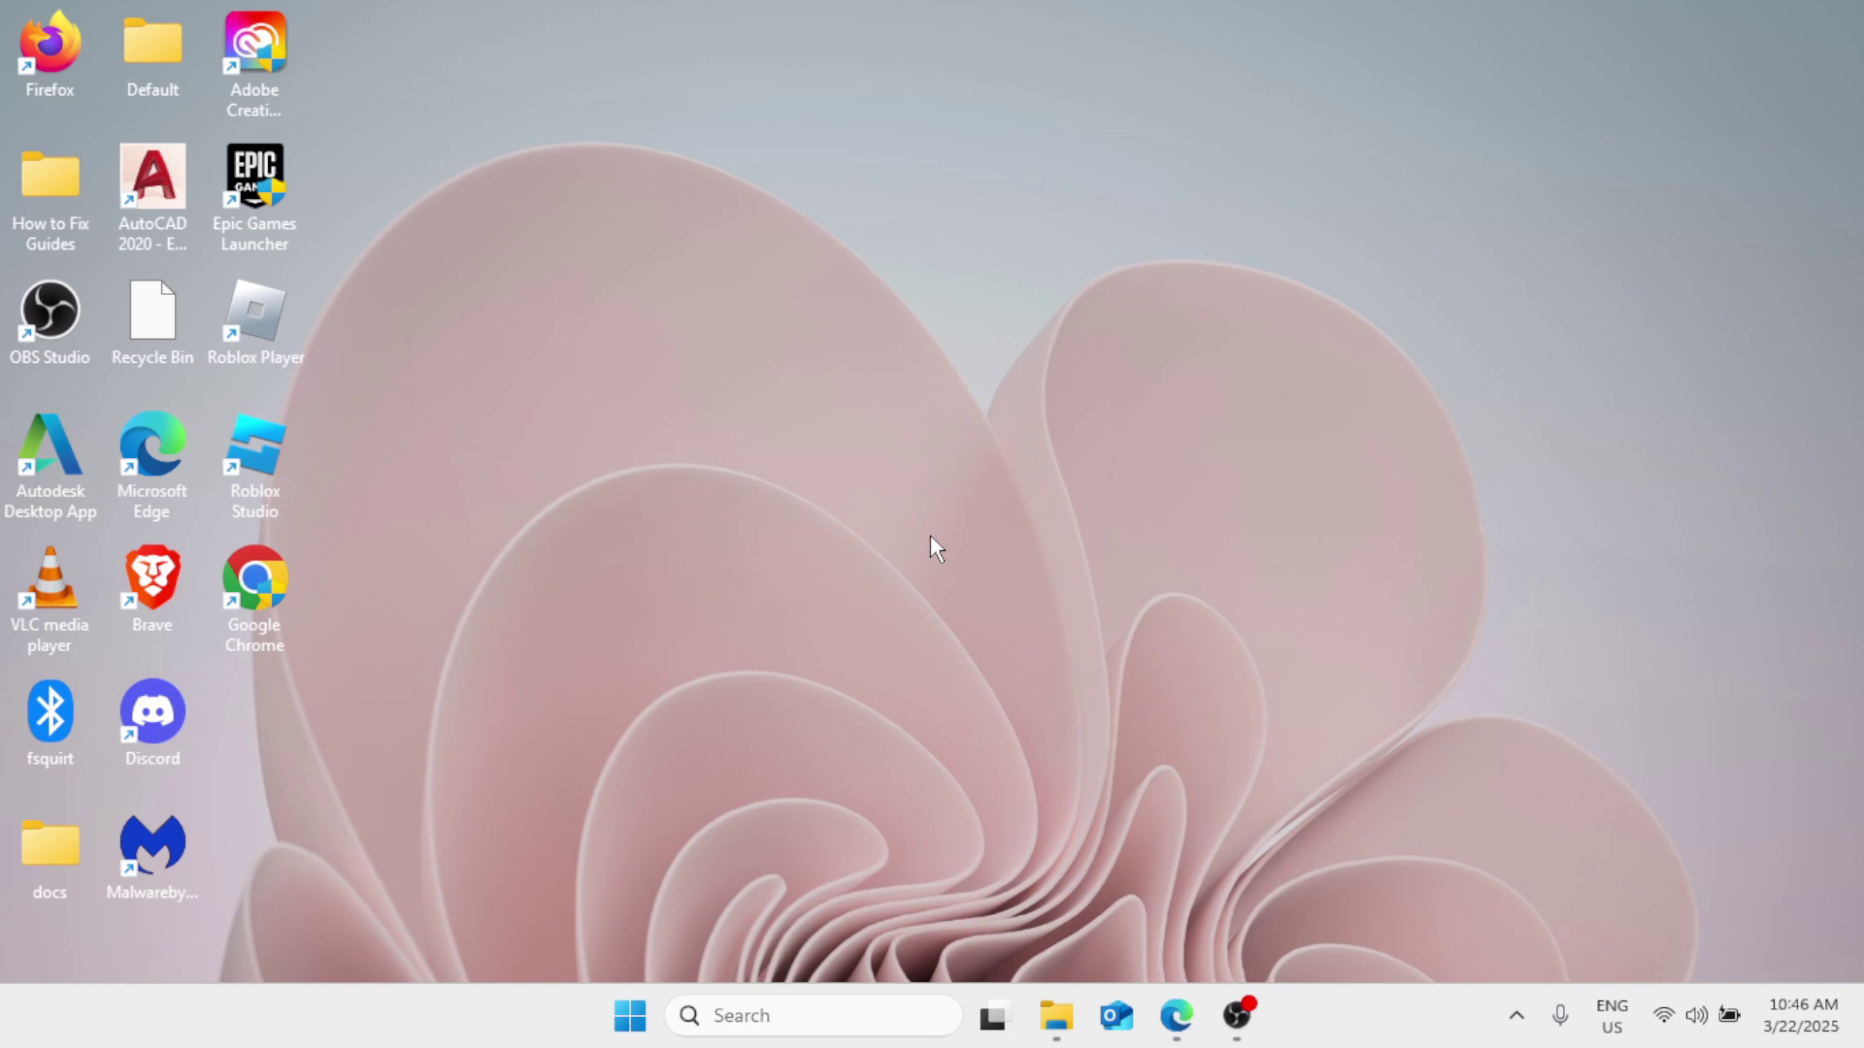
# Check for Windows updates in the system settings and close Settings.
pyautogui.click(633, 1017)
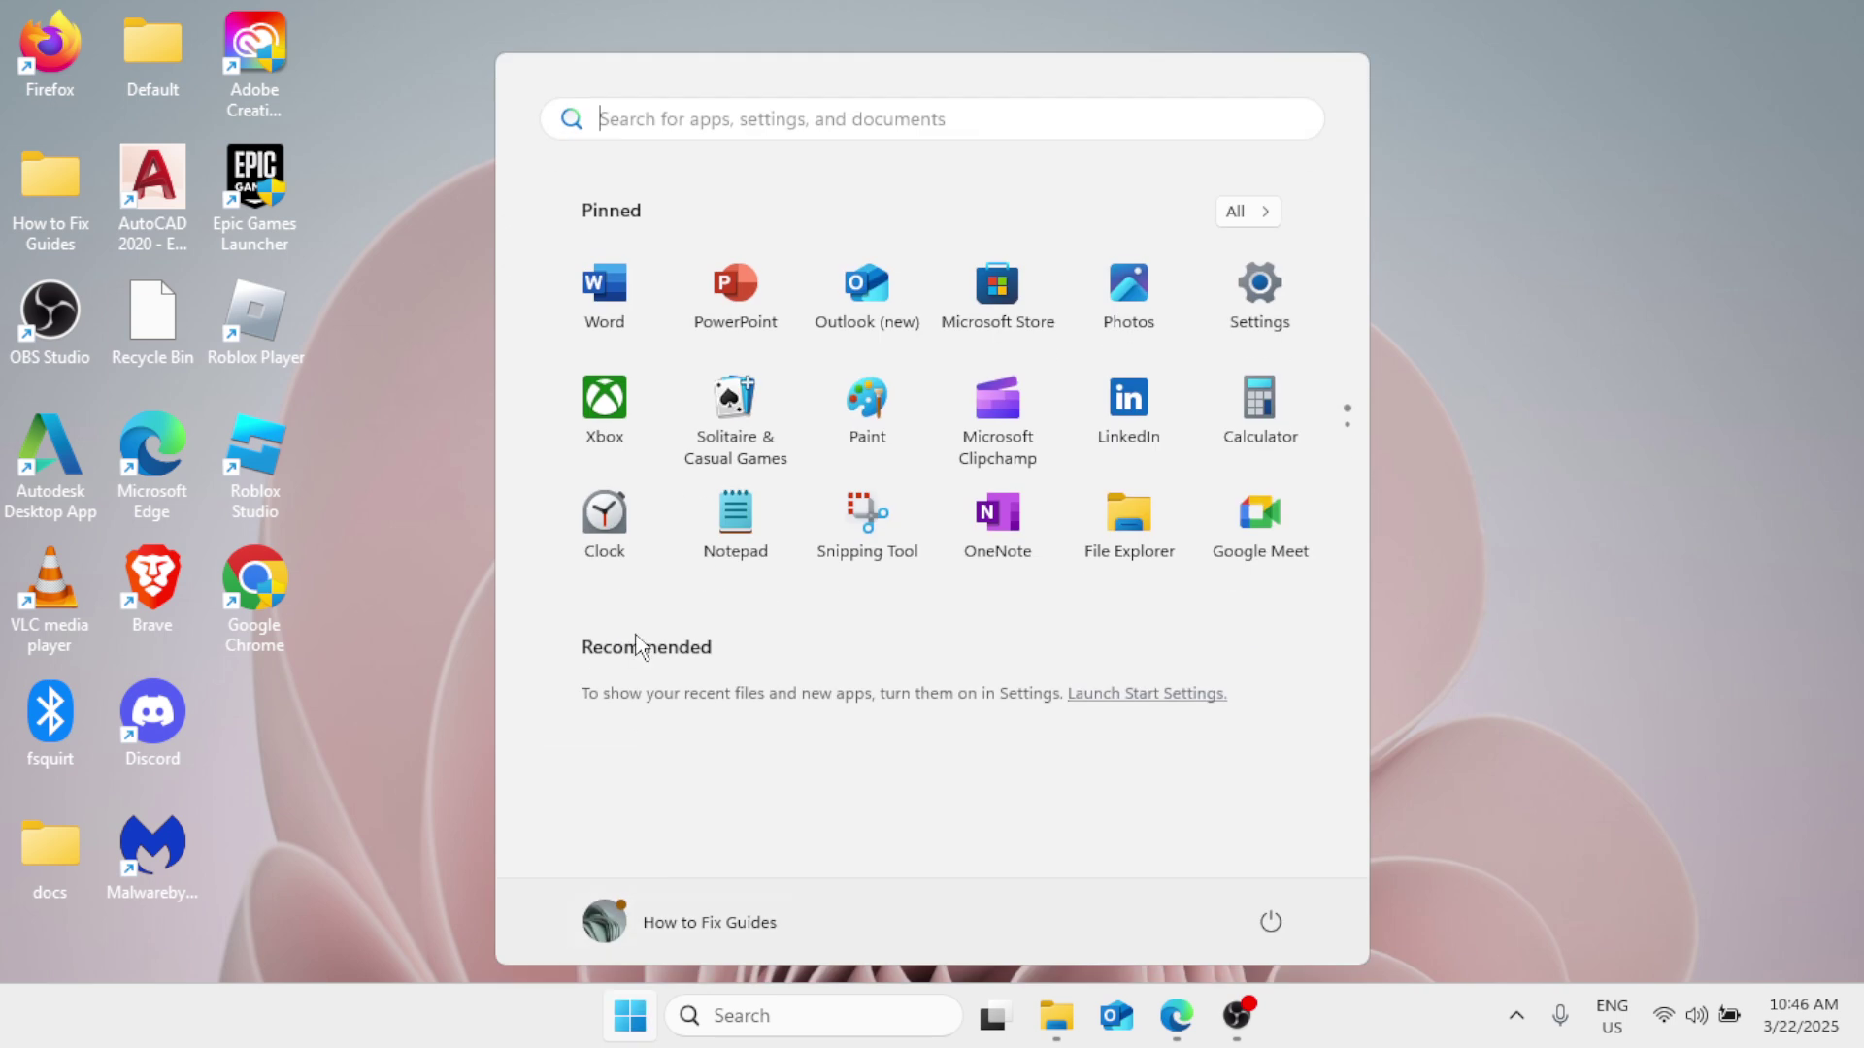
pyautogui.click(1257, 303)
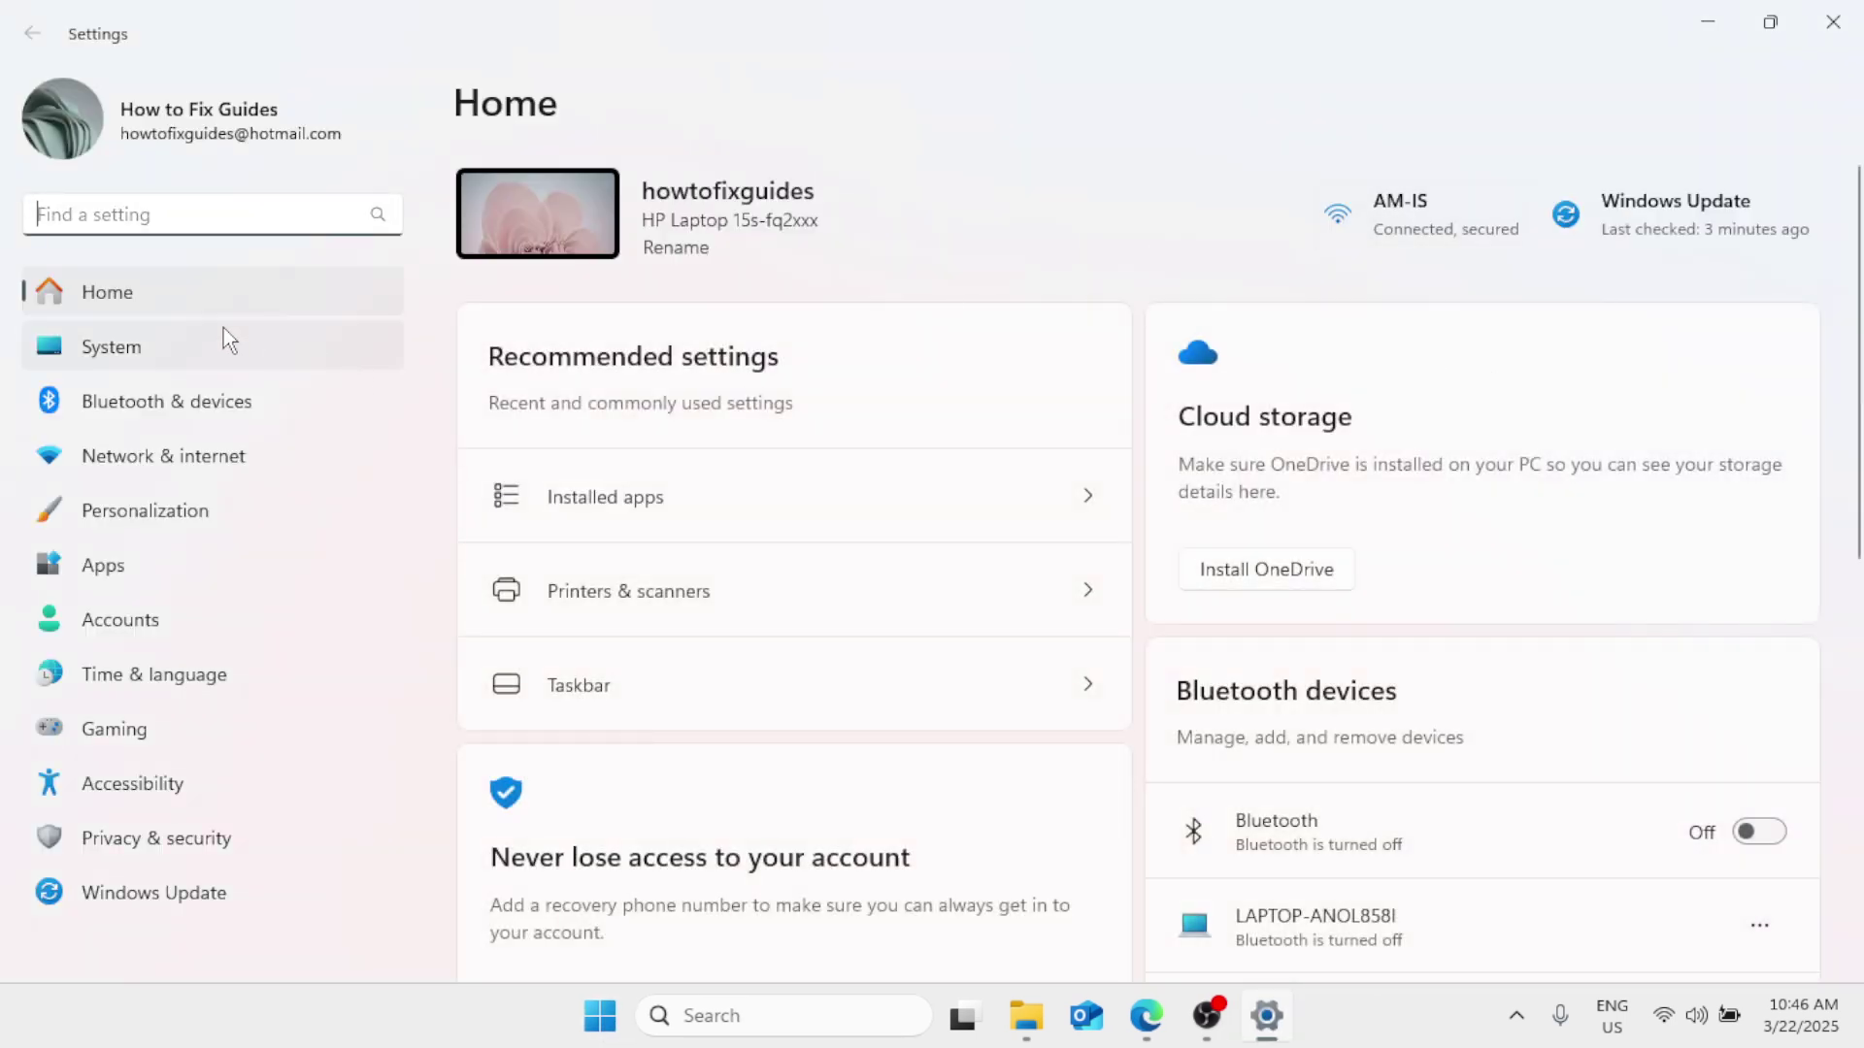
pyautogui.click(208, 895)
pyautogui.click(1683, 225)
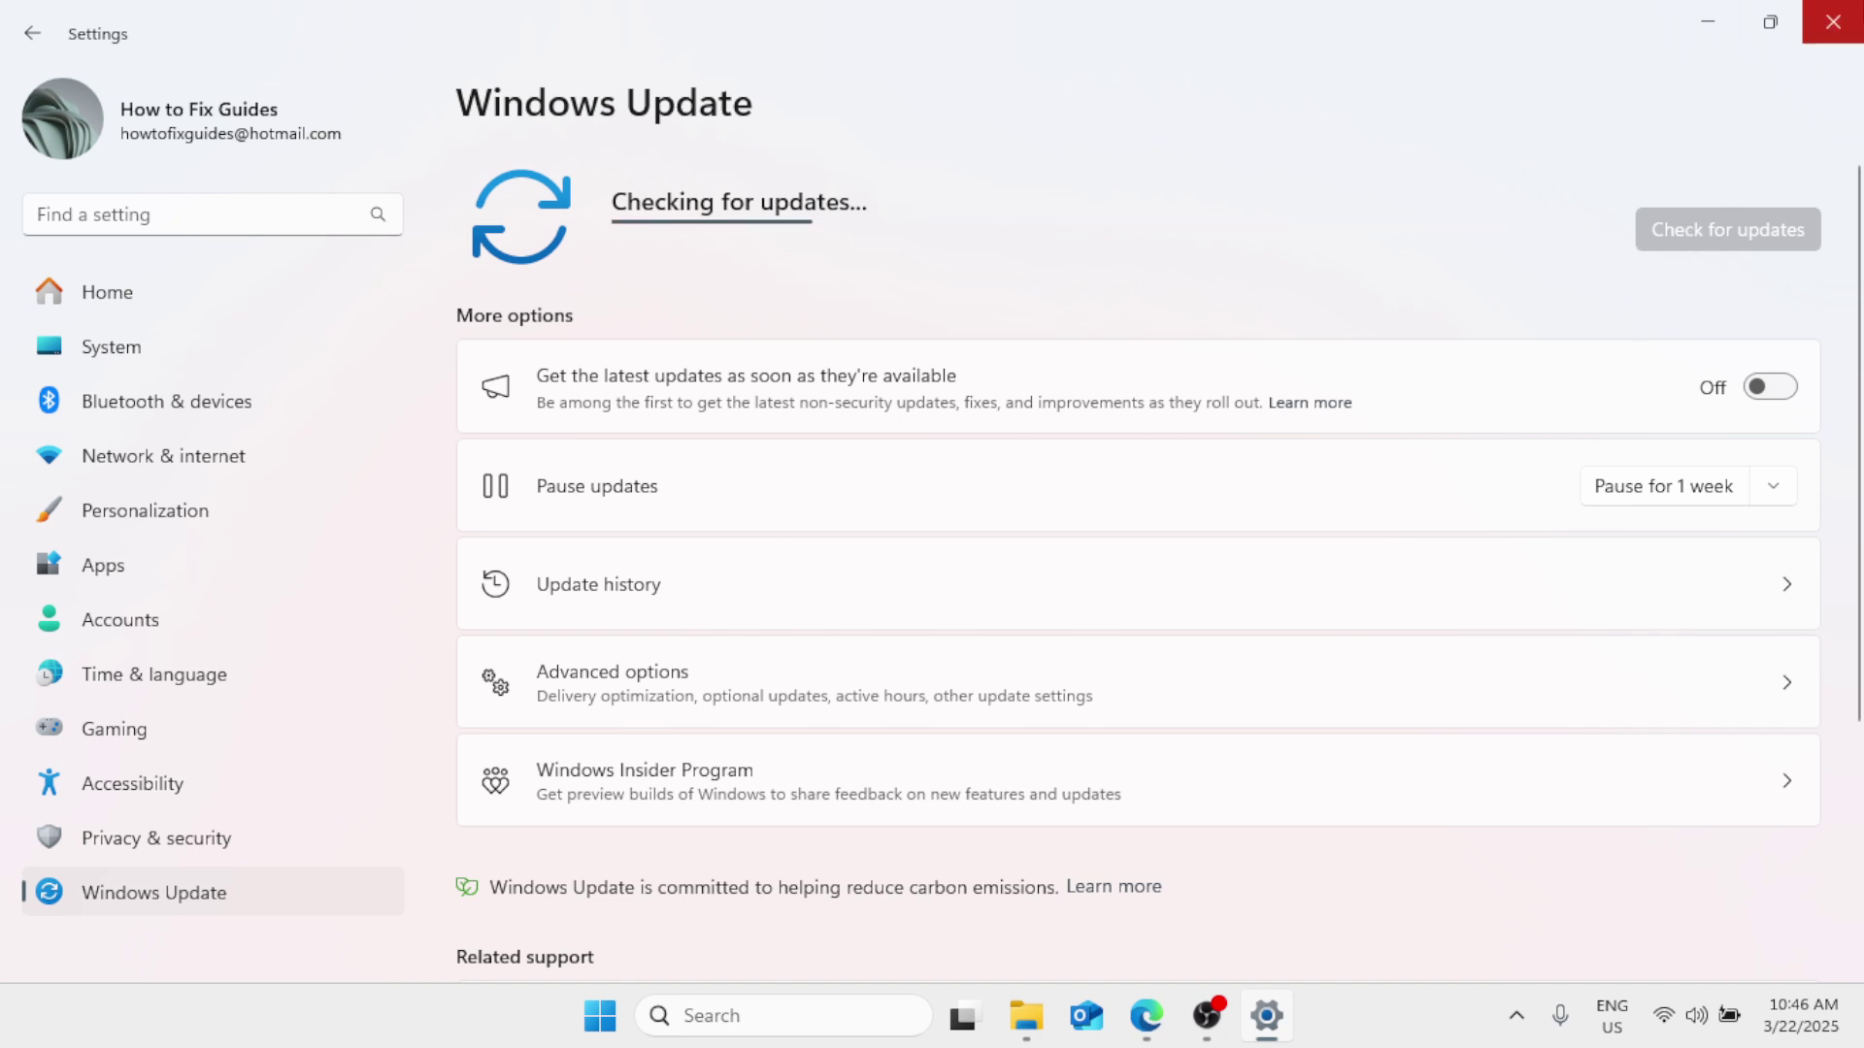
pyautogui.click(1833, 22)
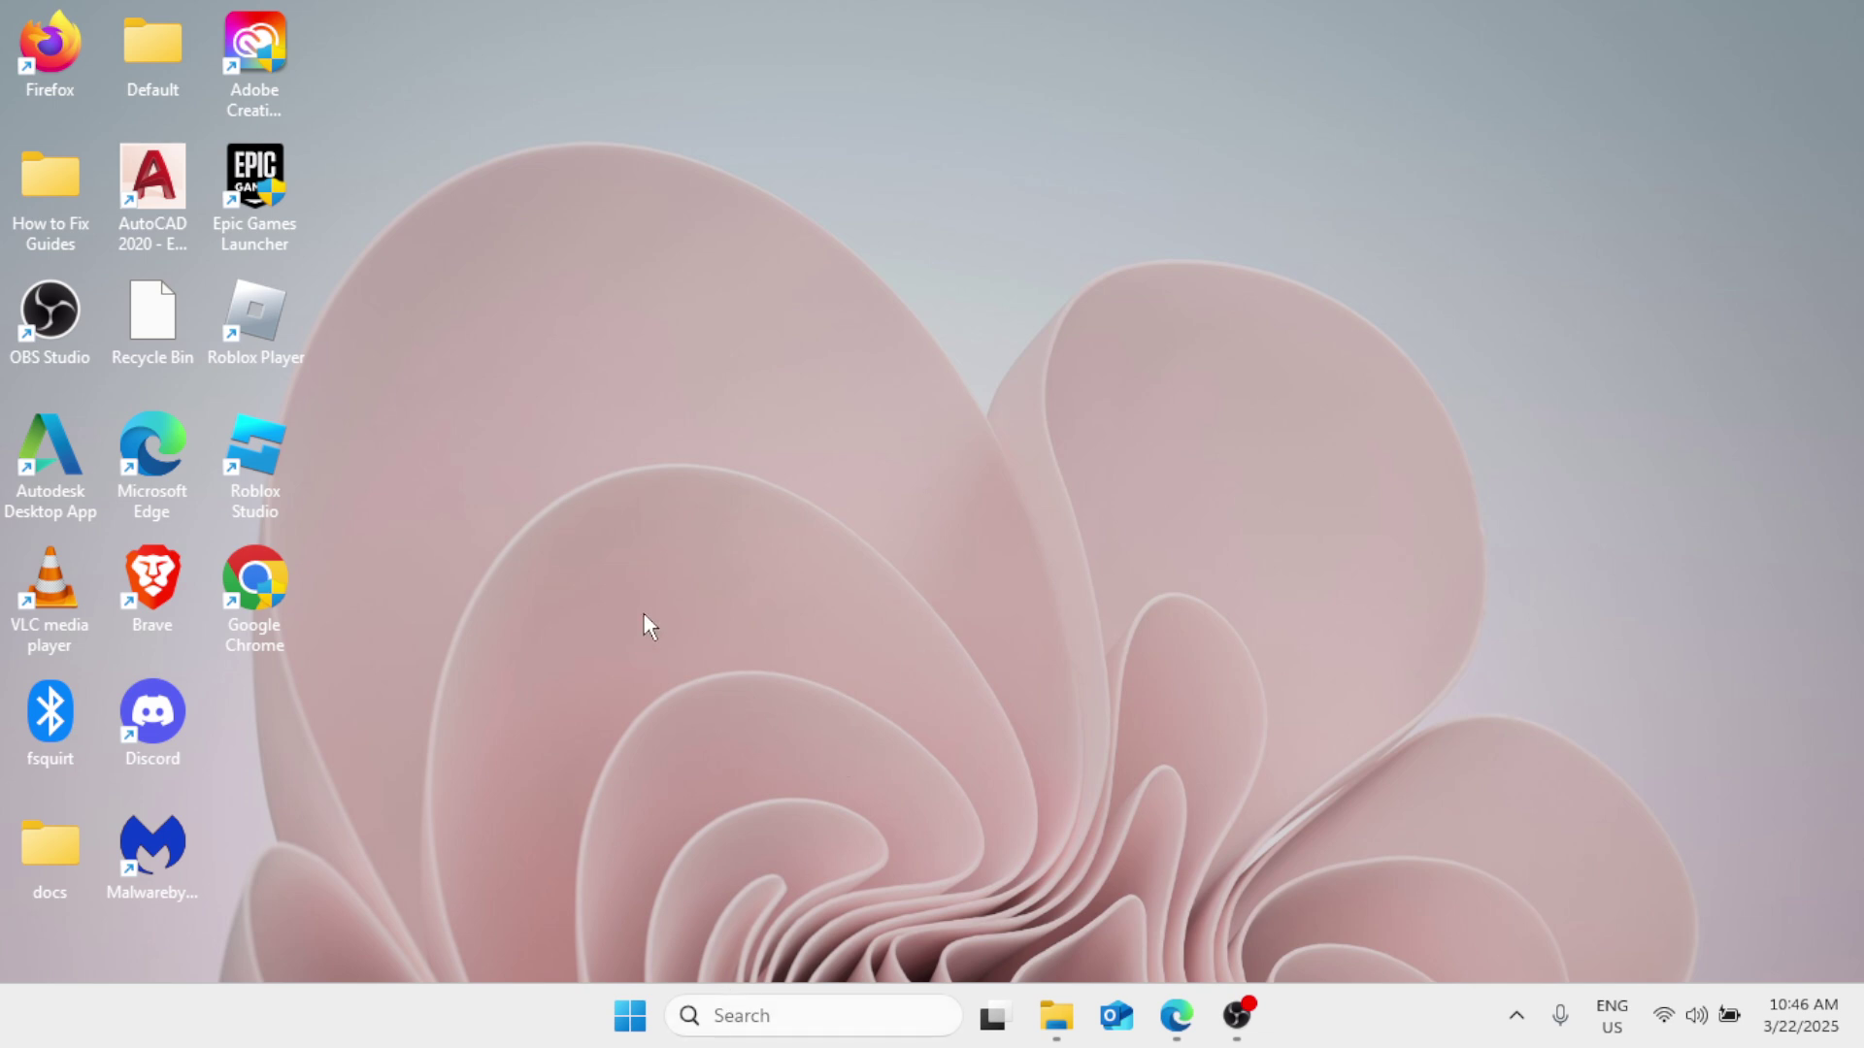
# Open File Explorer to view the free space on the drives under This PC, and close it.
pyautogui.rightClick(634, 1026)
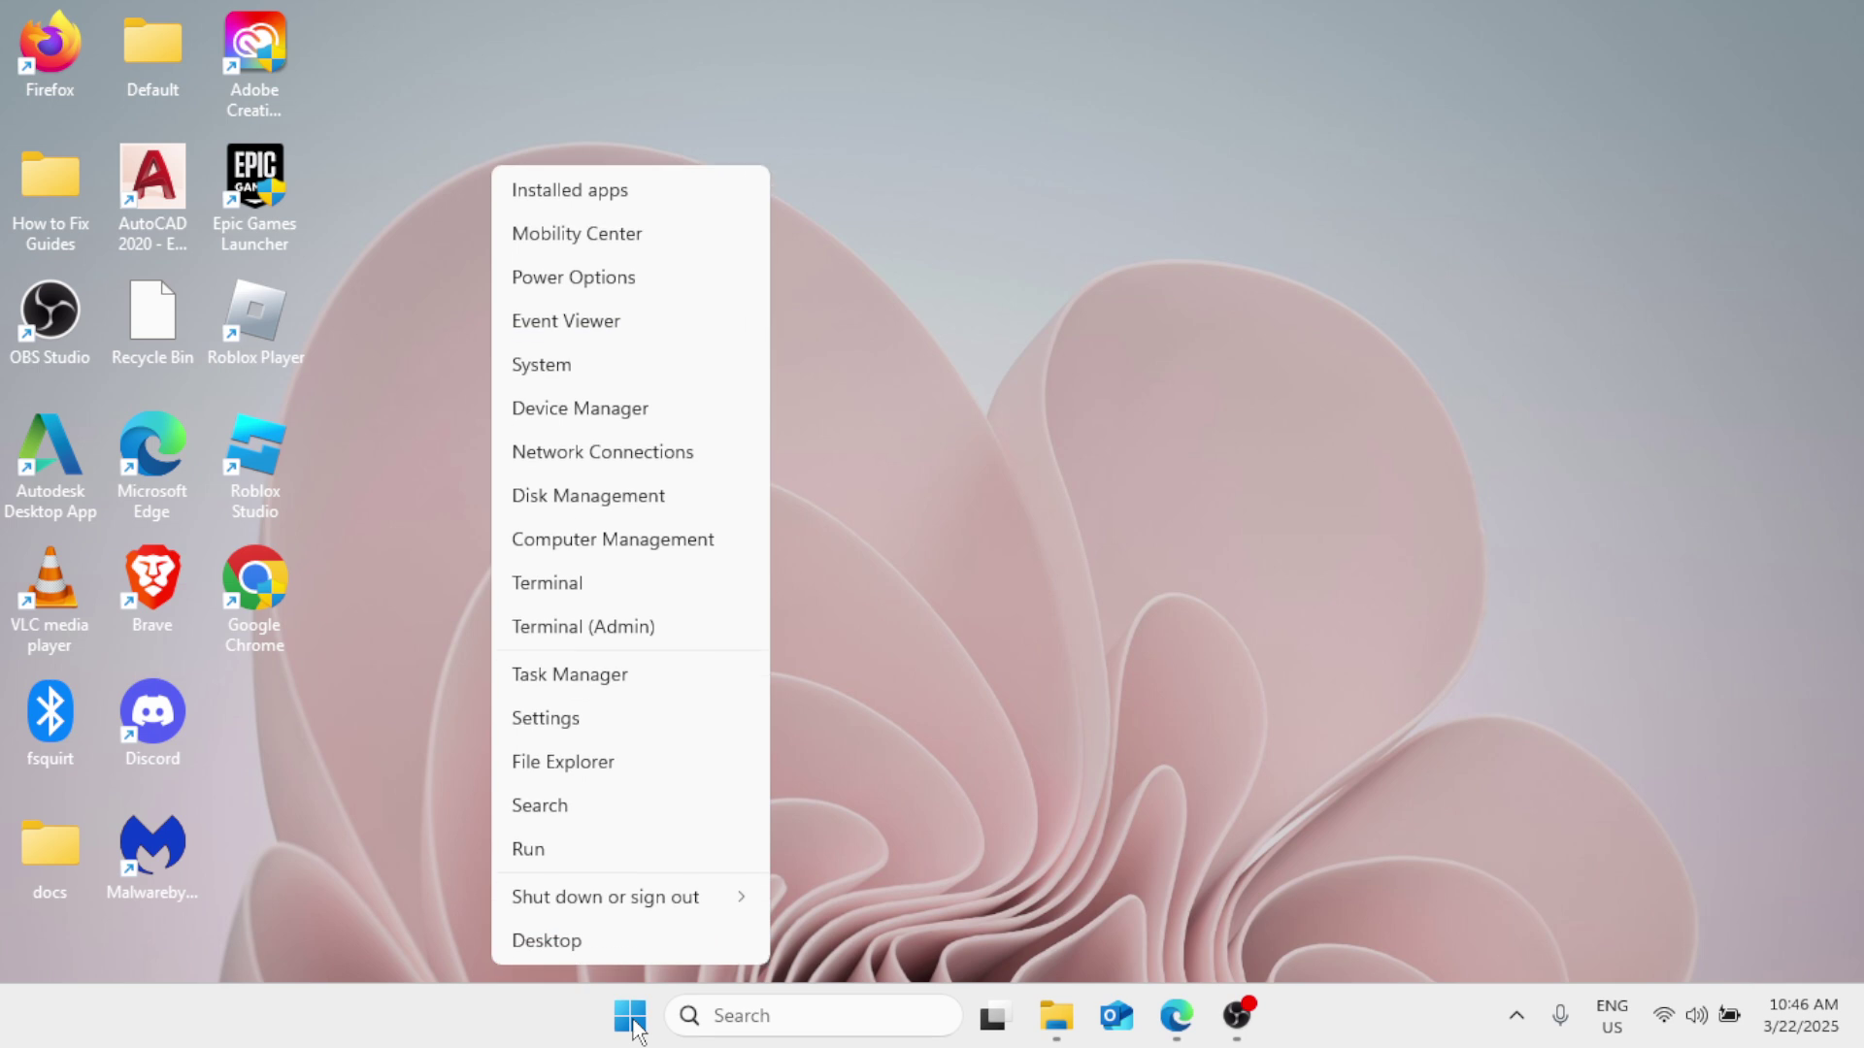
pyautogui.click(637, 777)
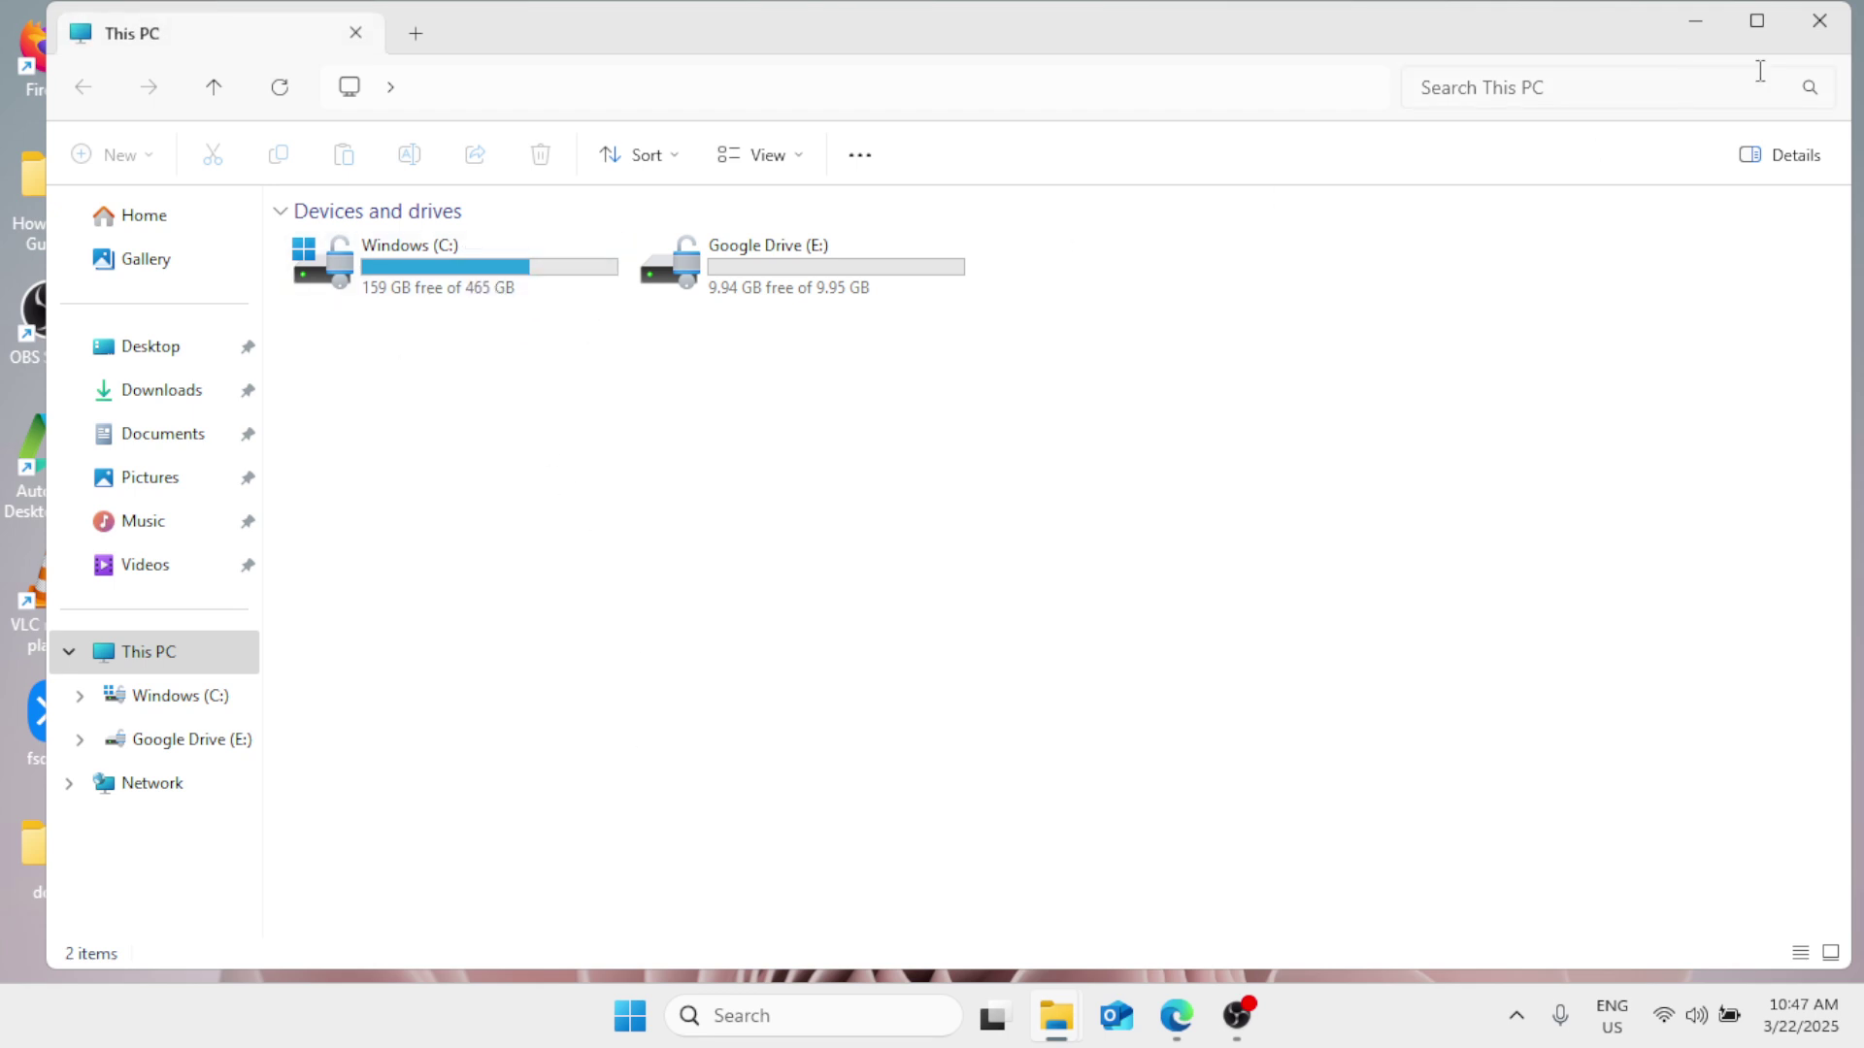
pyautogui.click(1847, 38)
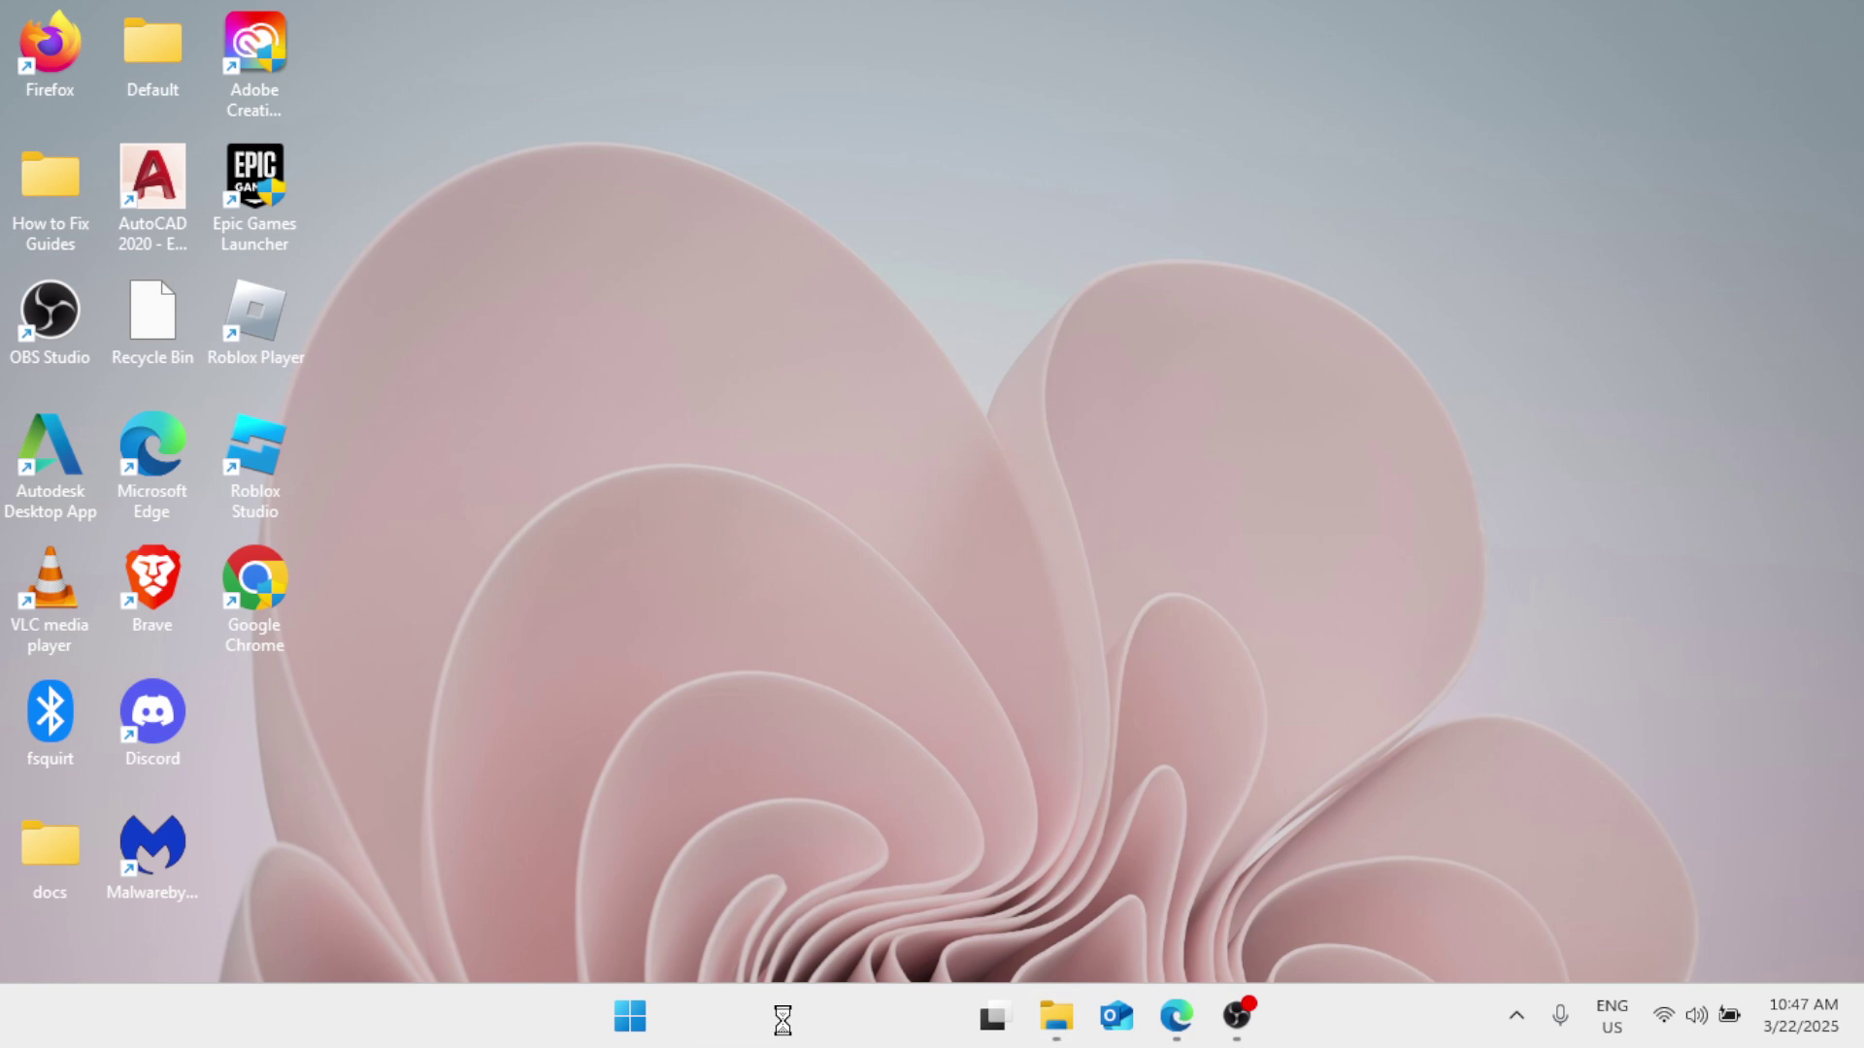
# Search for Disk Cleanup, launch it and choose the Windows (C:) drive for cleaning.
pyautogui.click(774, 1015)
pyautogui.write('diskc')
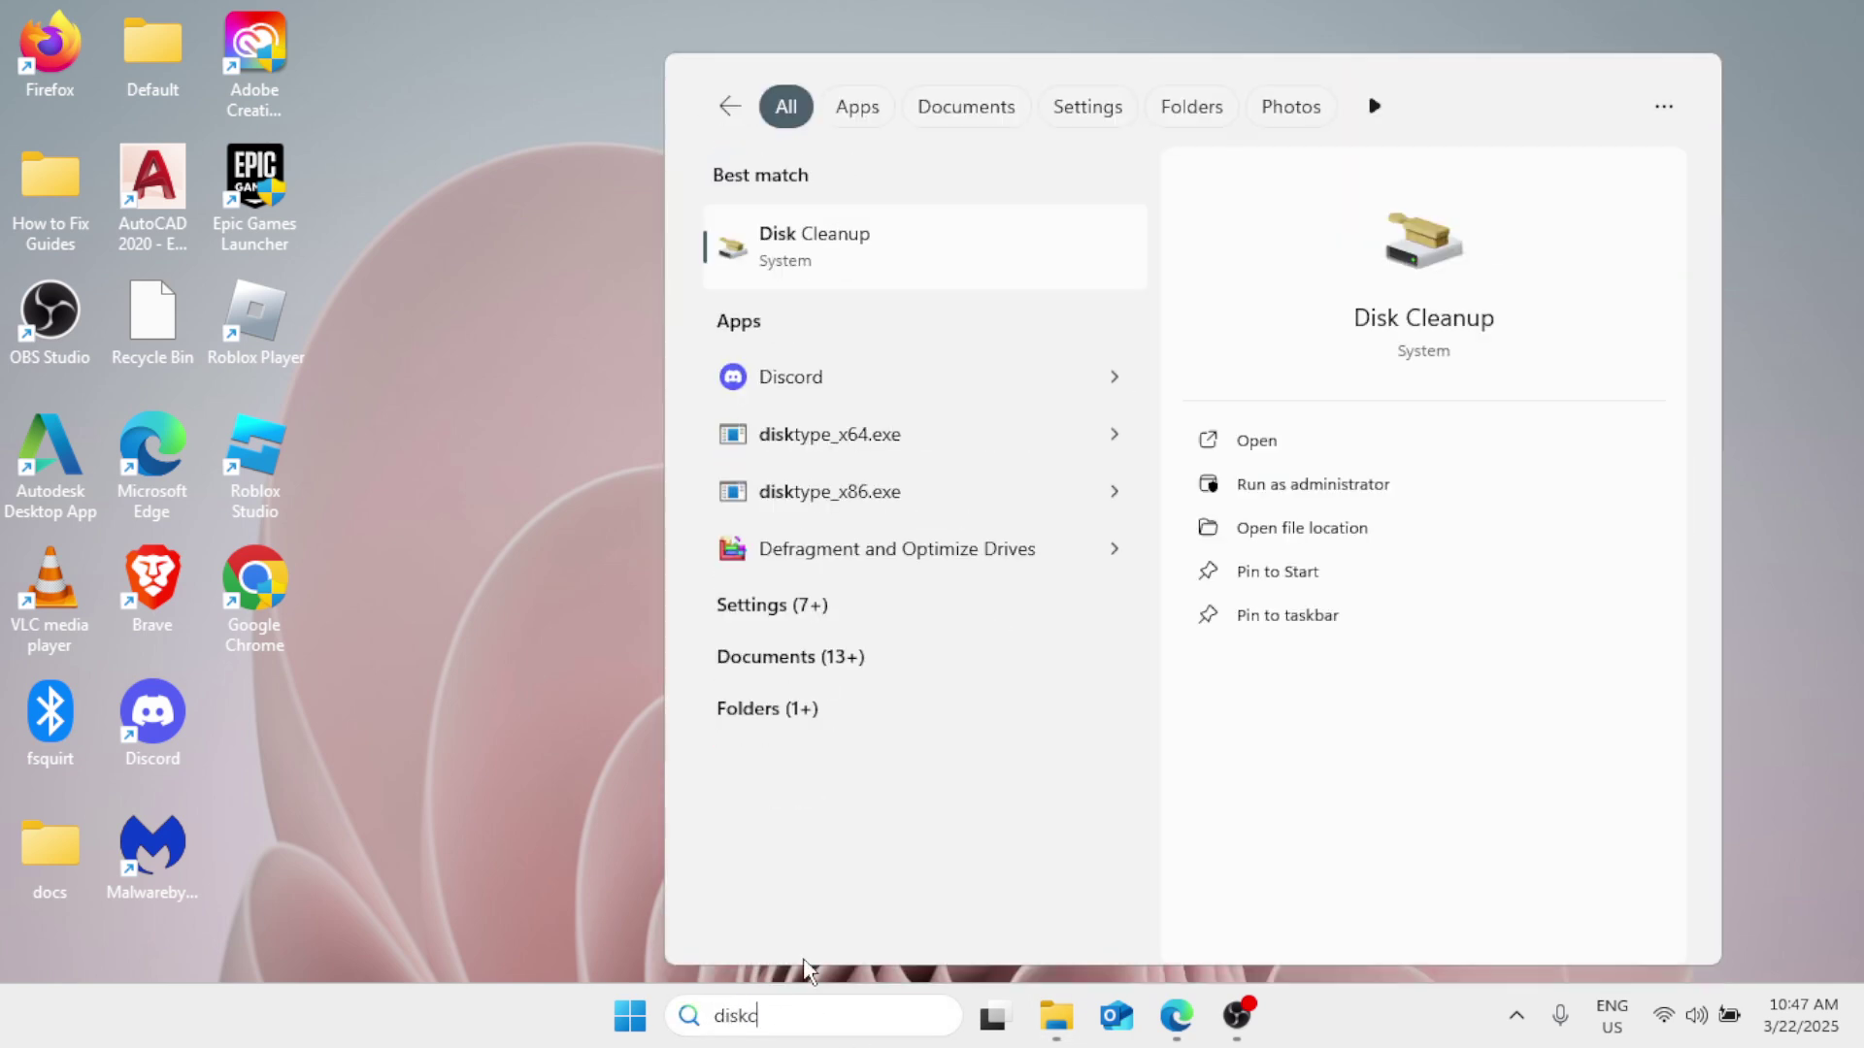
pyautogui.write('lean')
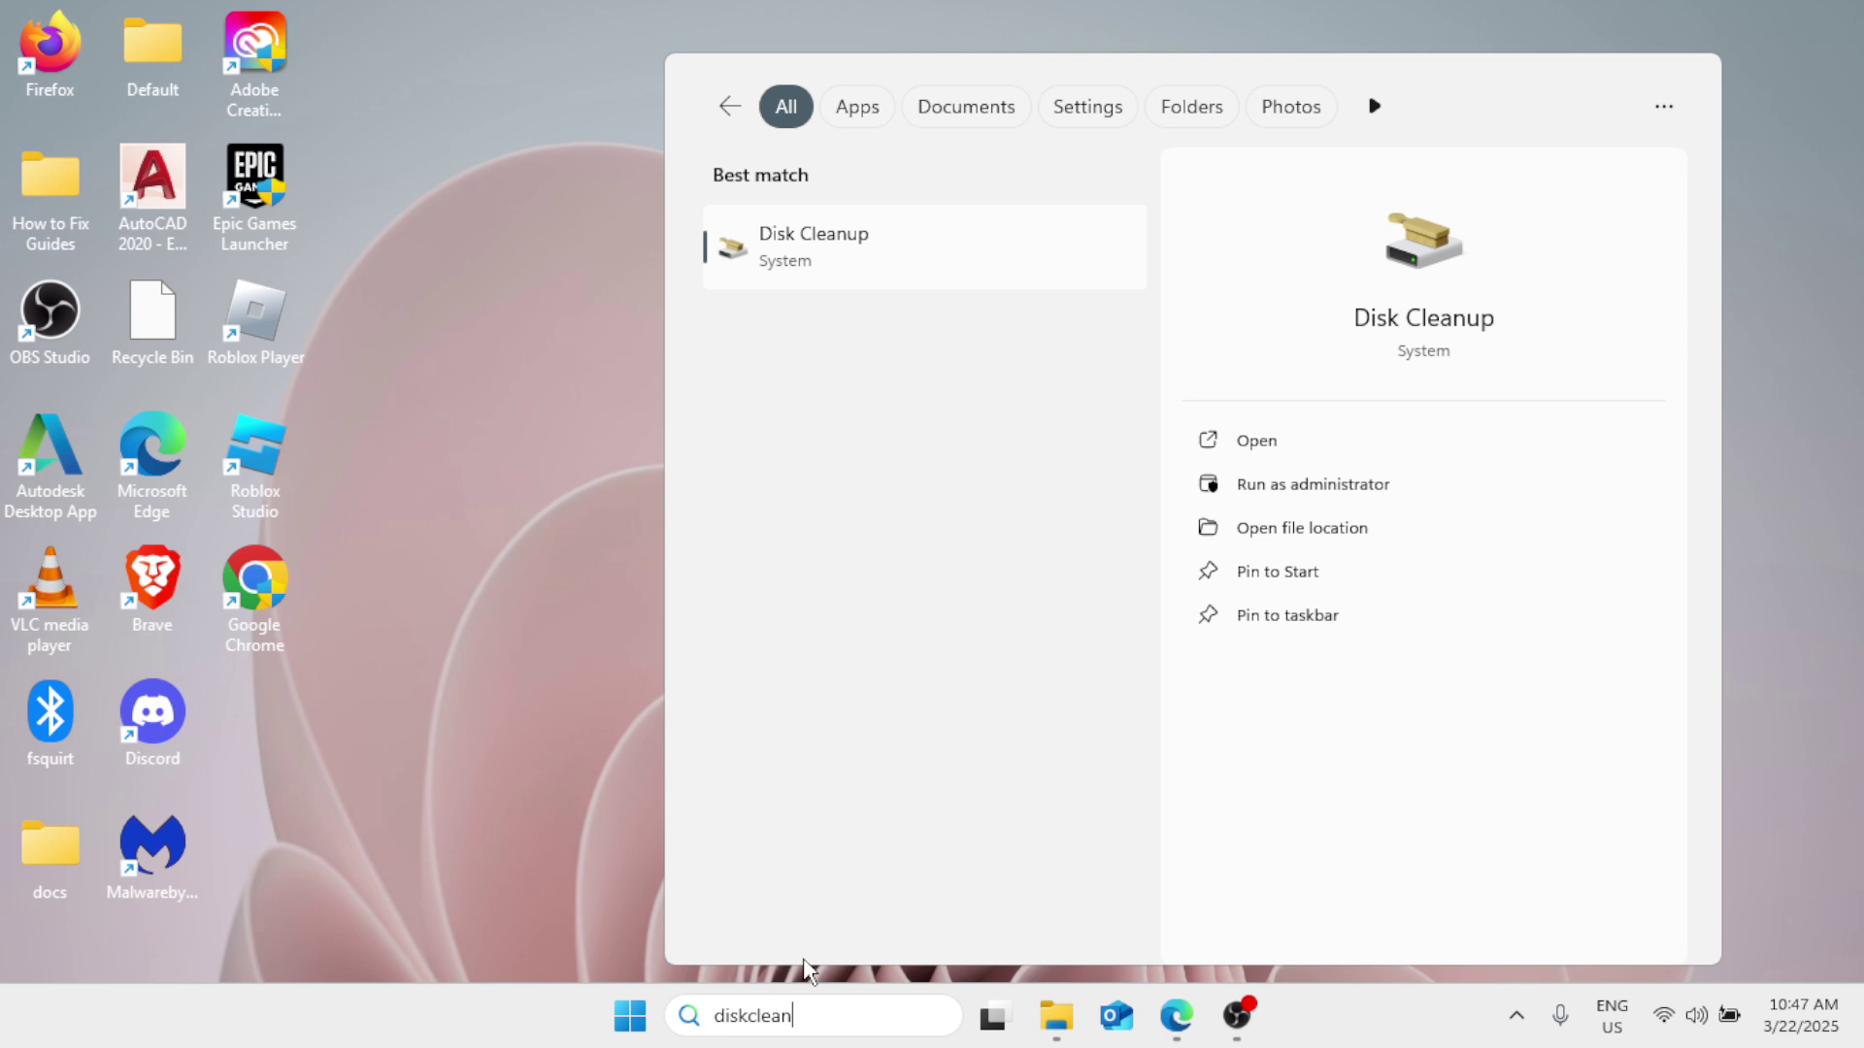
pyautogui.click(879, 264)
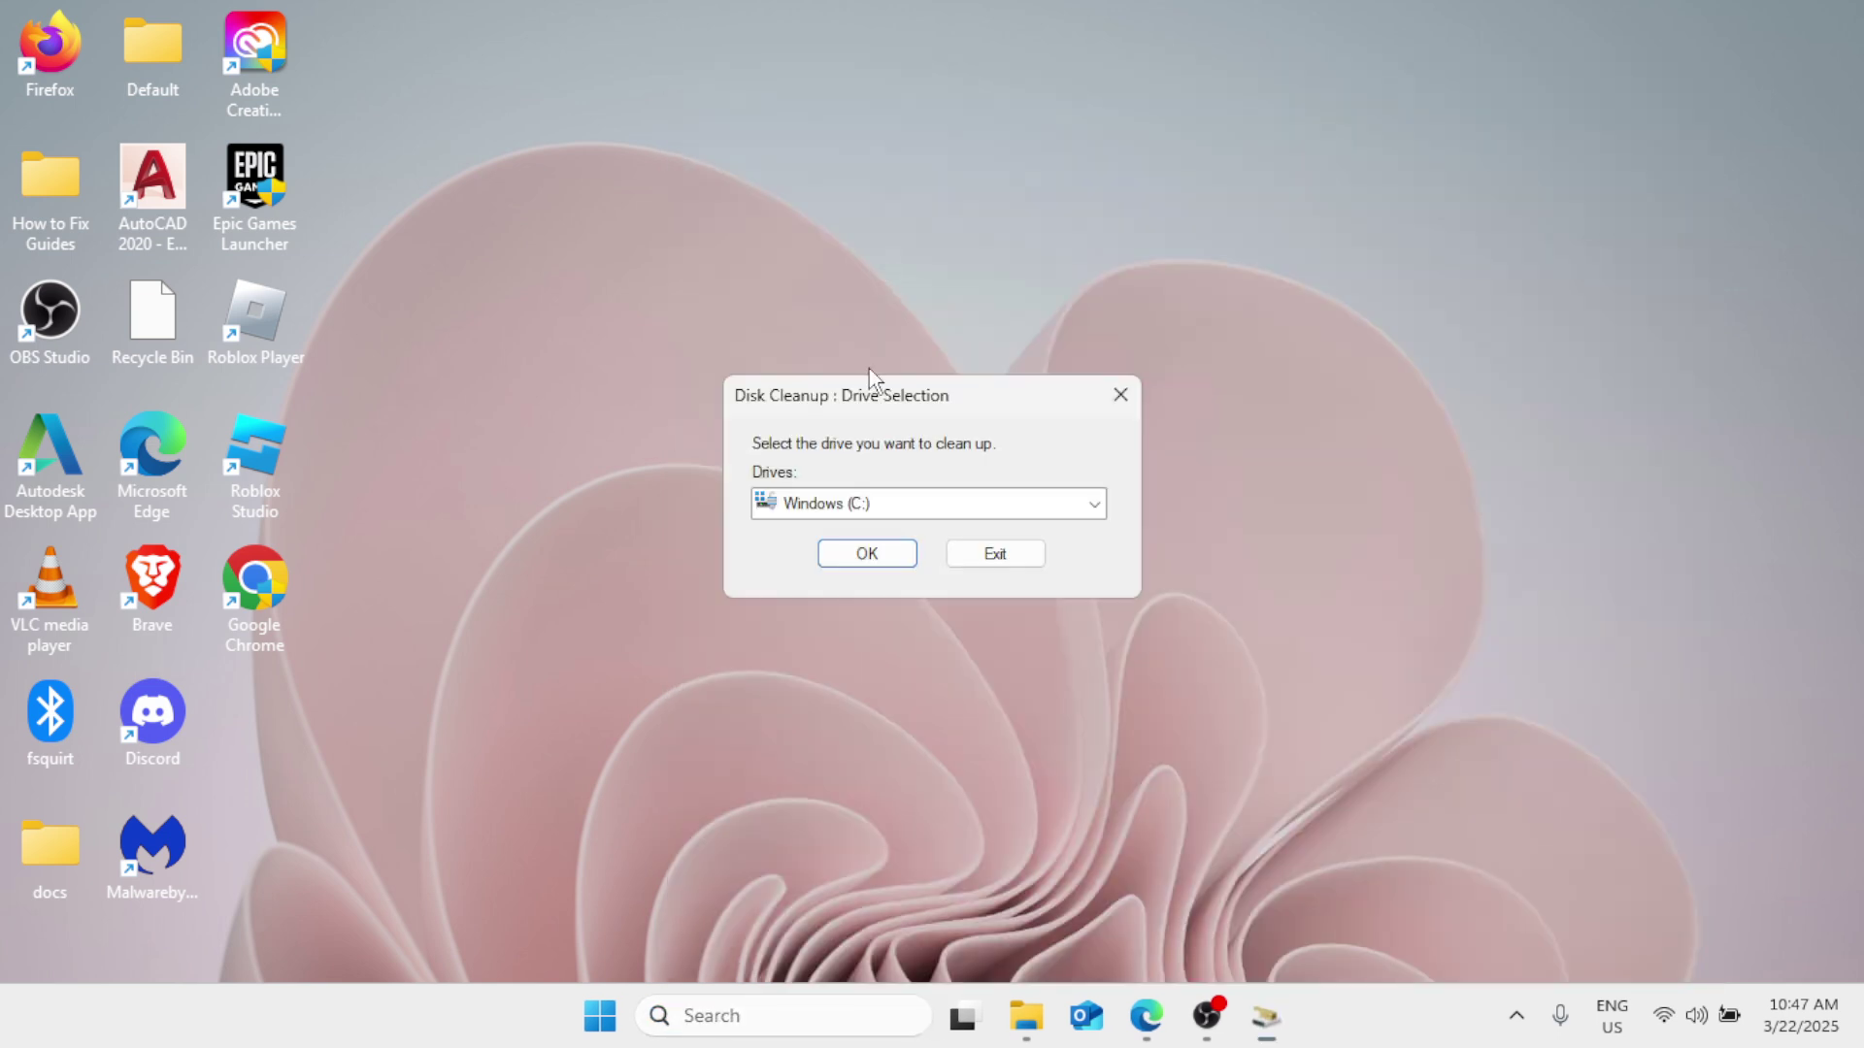
pyautogui.click(867, 555)
# Mark the remaining file categories for deletion, including Recycle Bin, Temporary files and Thumbnails, and run the cleanup with permanent deletion confirmed.
pyautogui.moveTo(556, 183); pyautogui.dragTo(1153, 152)
pyautogui.click(795, 348)
pyautogui.click(795, 372)
pyautogui.click(795, 395)
pyautogui.scroll(-1, 798, 384)
pyautogui.click(795, 373)
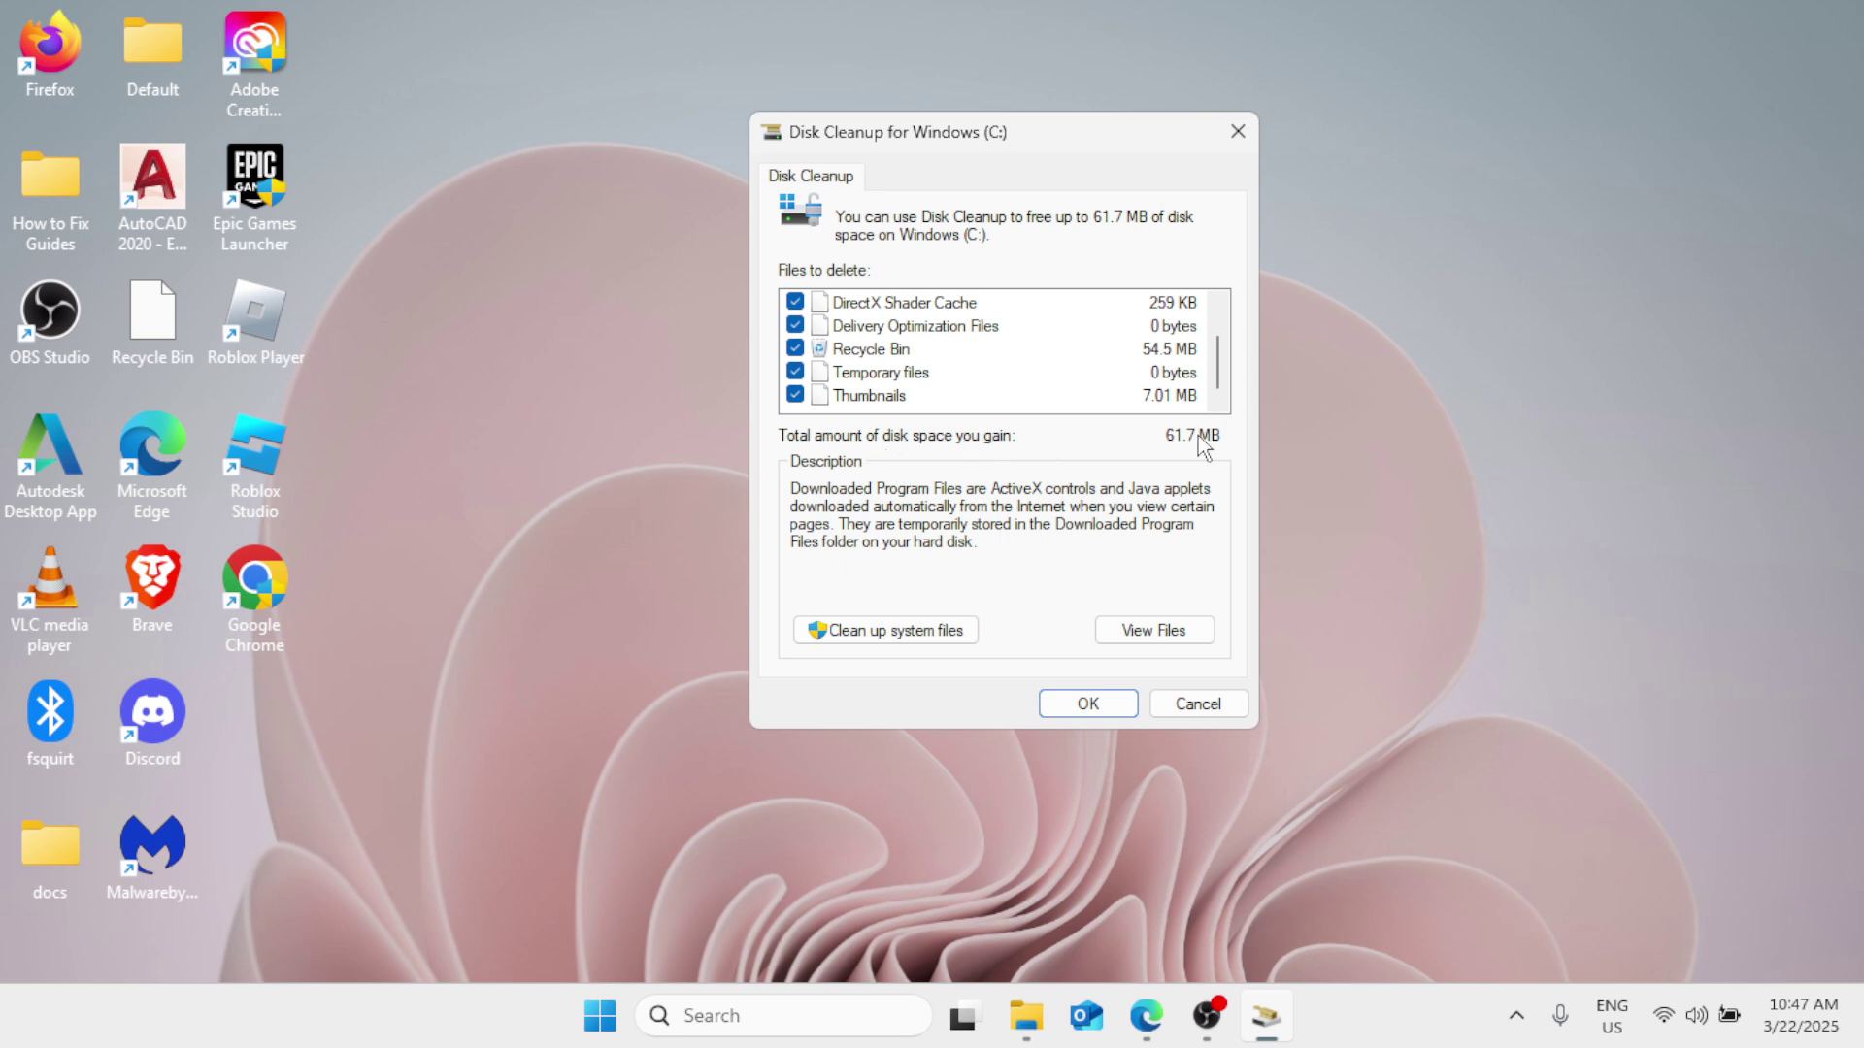
pyautogui.click(1087, 703)
pyautogui.click(948, 532)
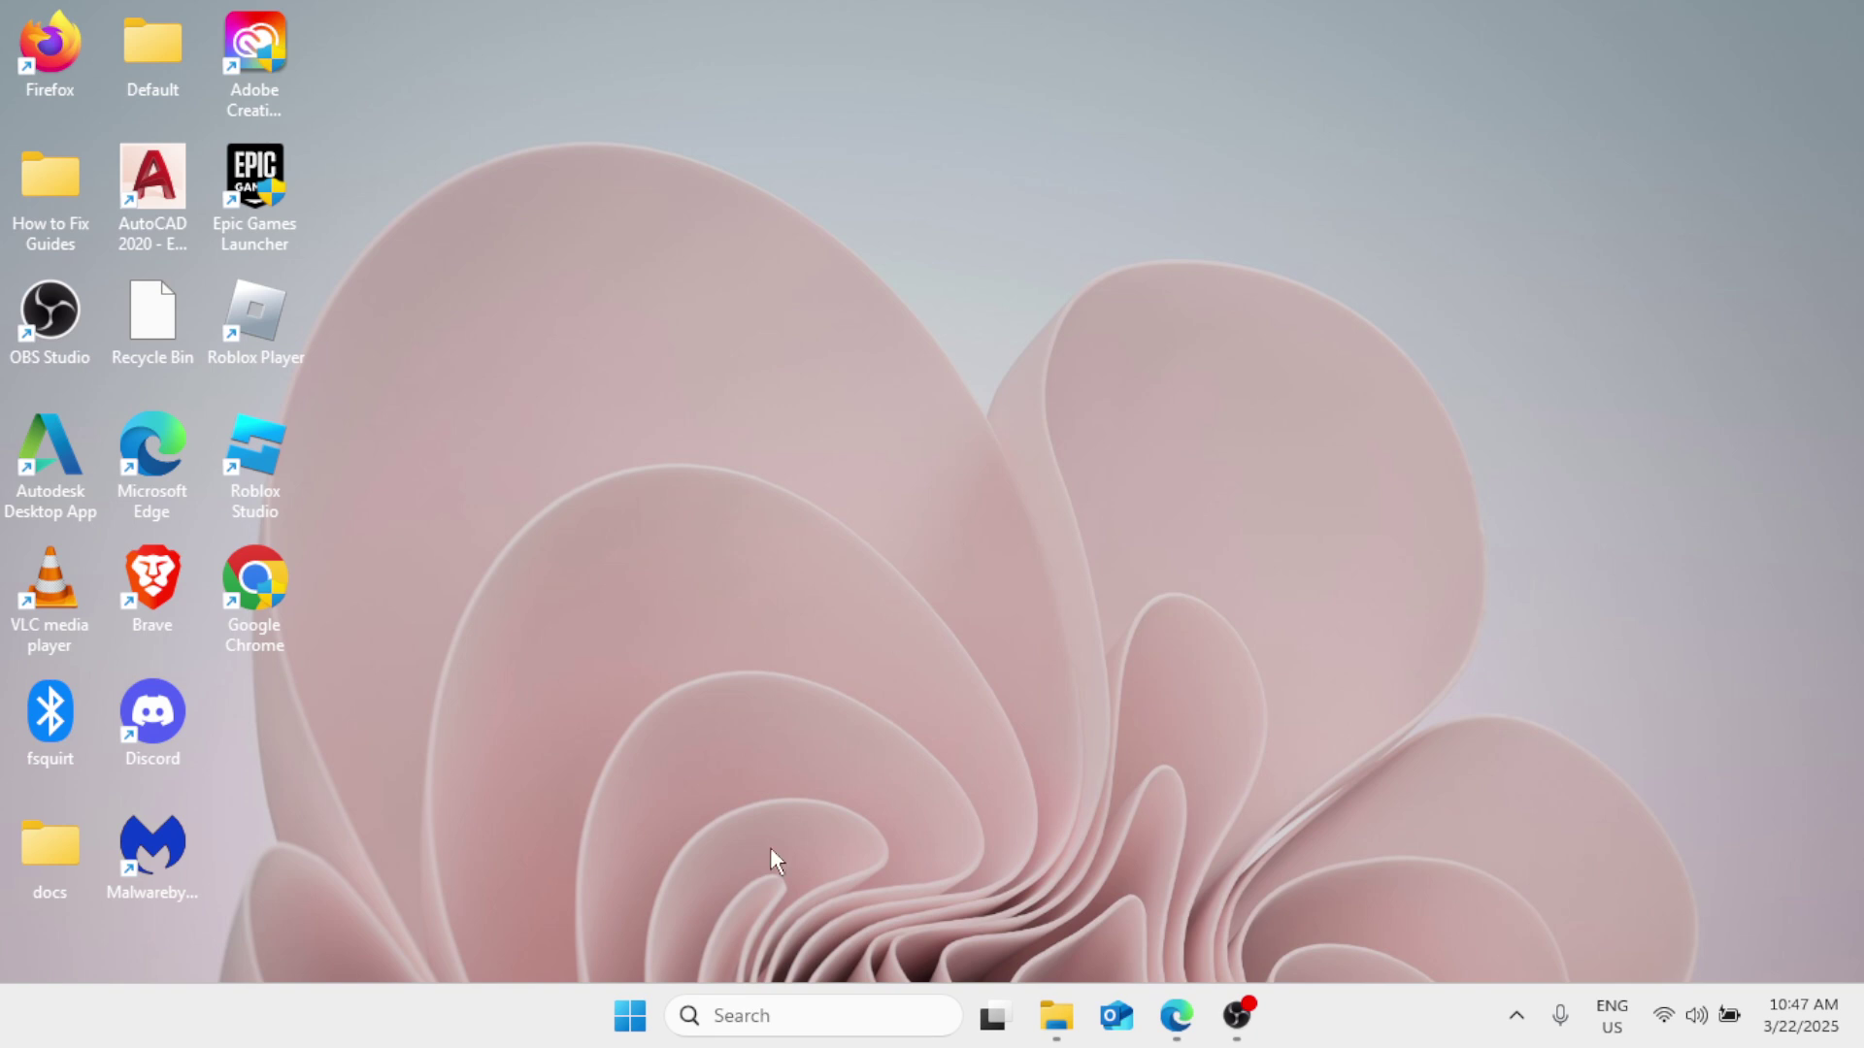
# Search for taskmgr and open Task Manager in a maximized window.
pyautogui.click(730, 1016)
pyautogui.write('taskmgr')
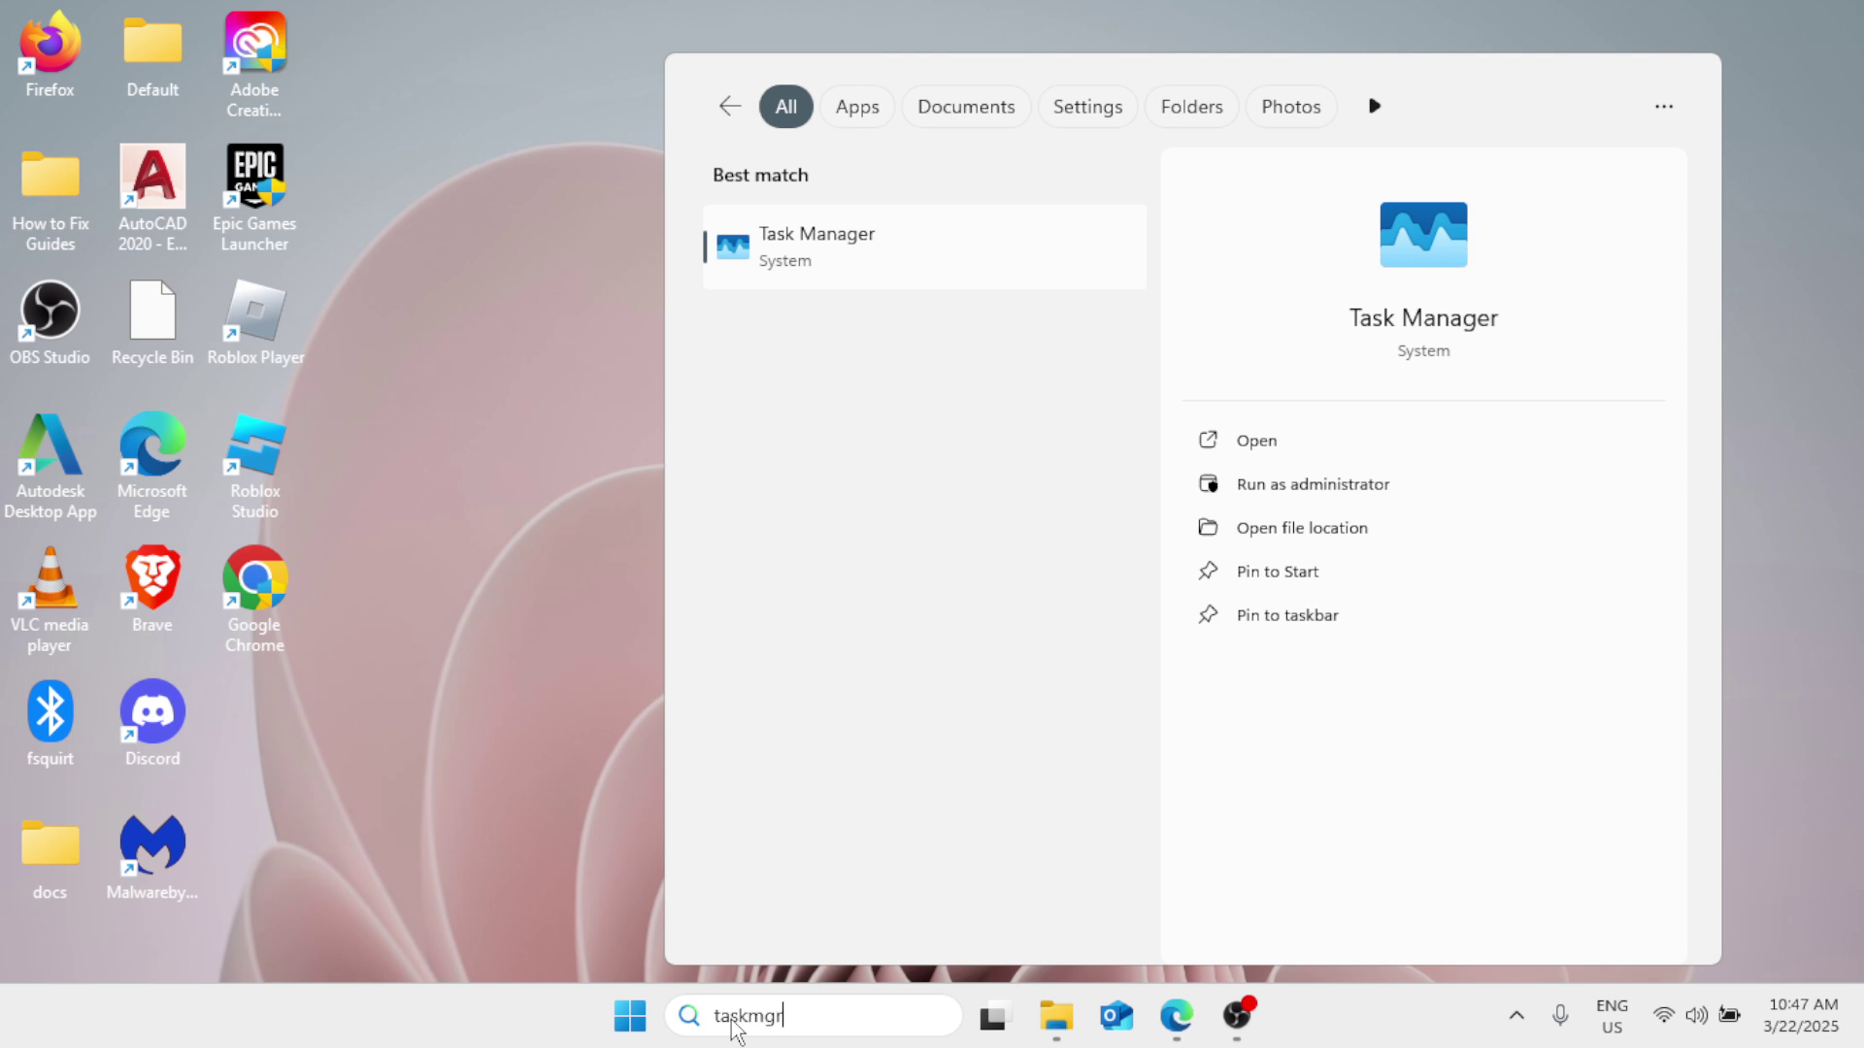
pyautogui.click(827, 259)
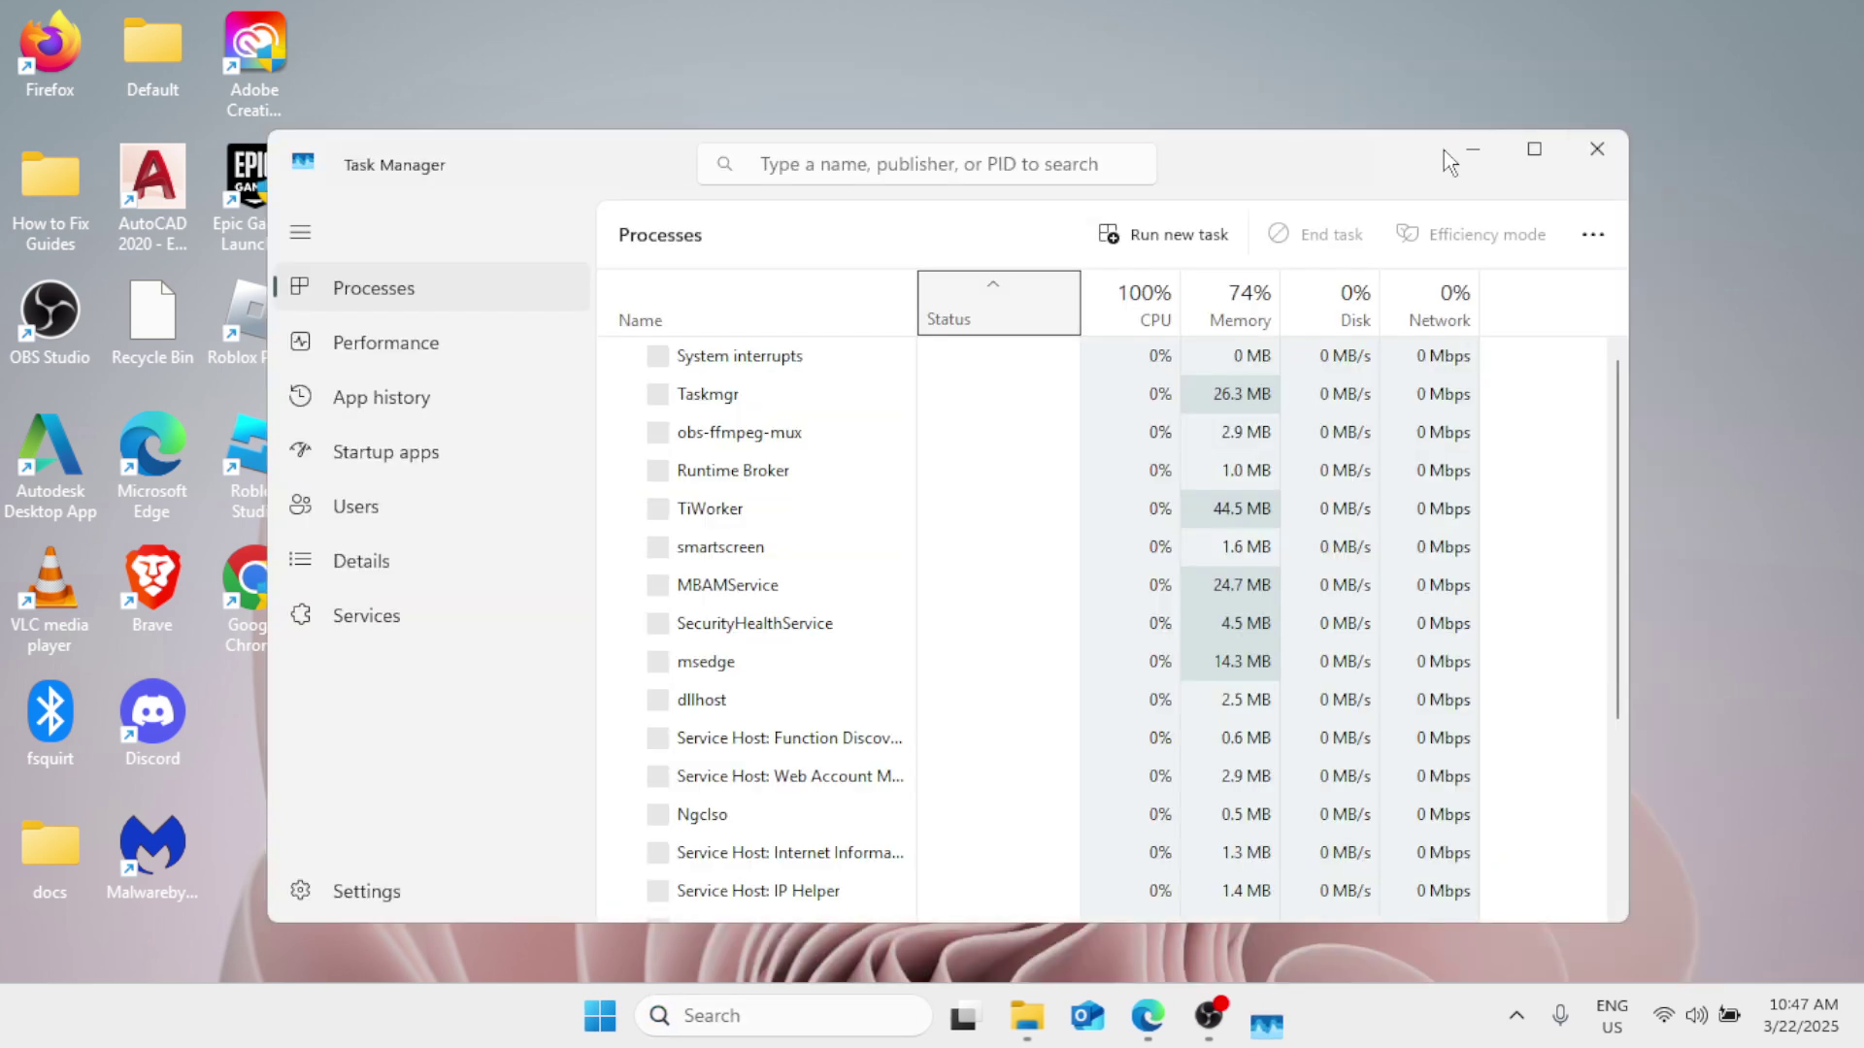
pyautogui.click(1534, 148)
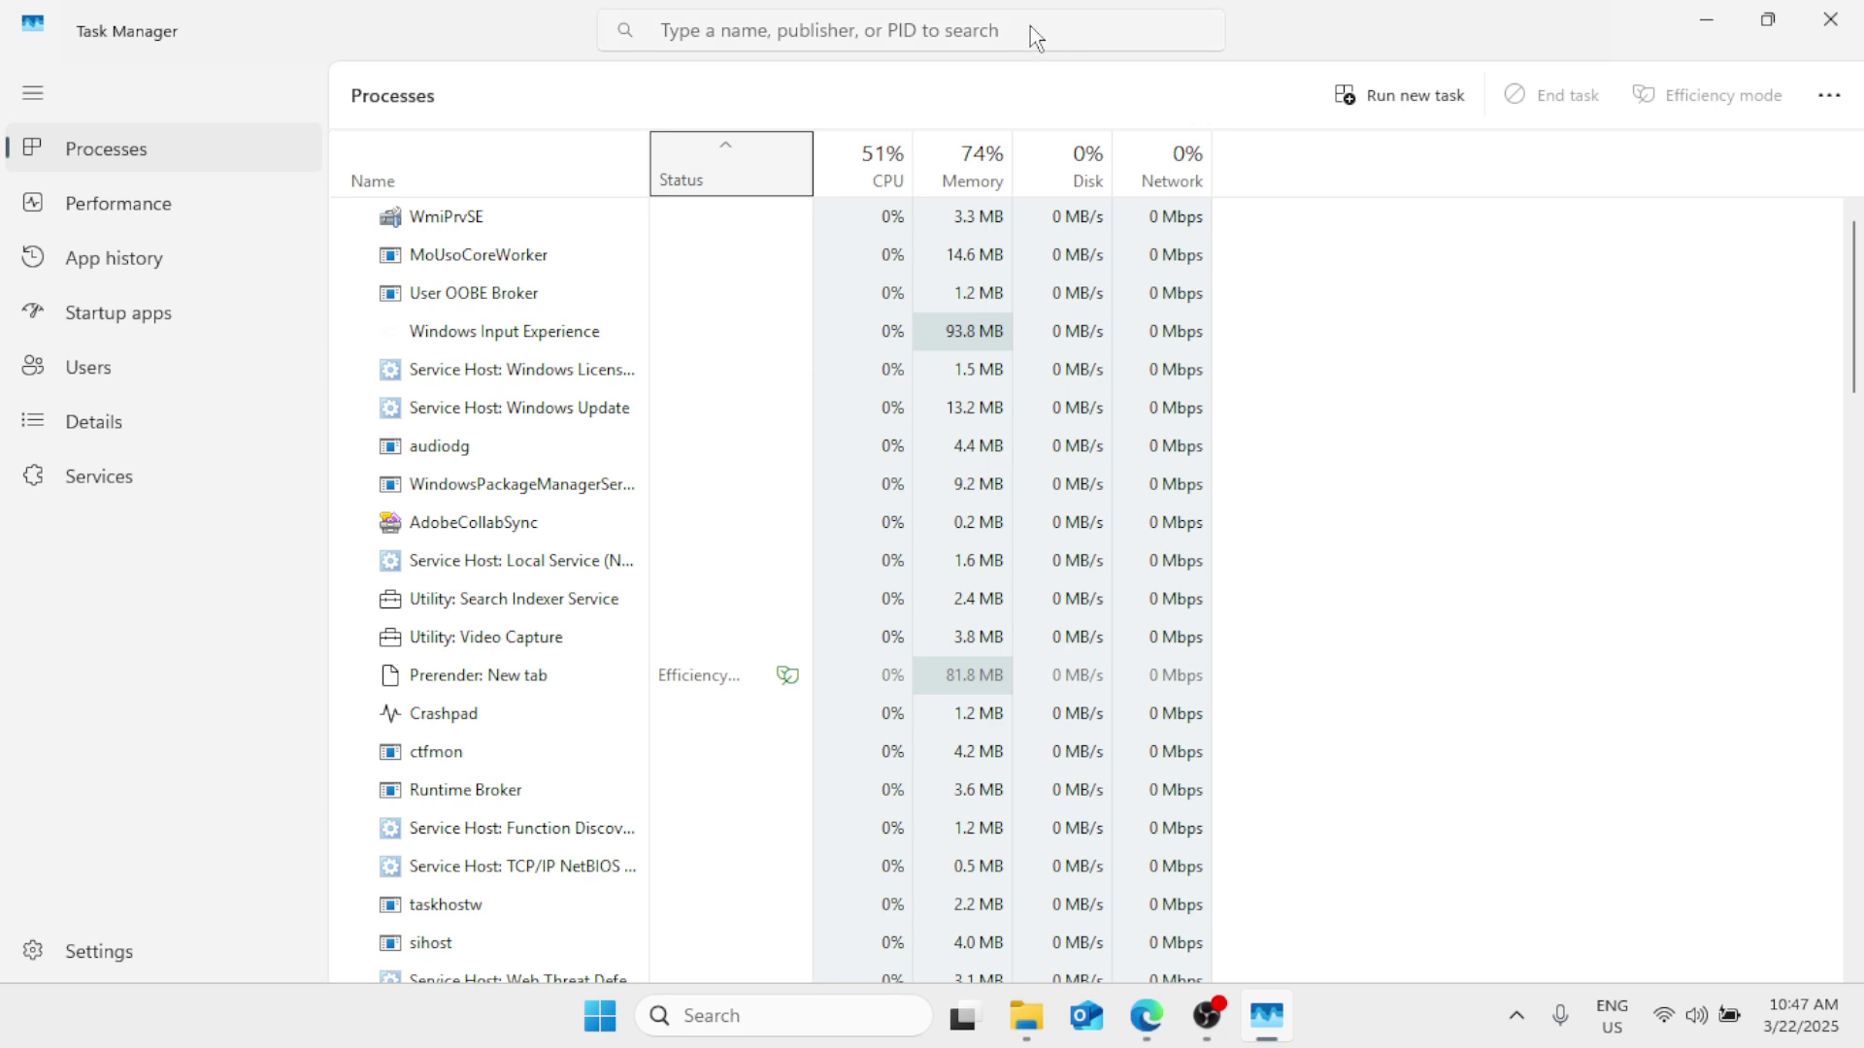
# Filter the processes by "explorer", restart the expandable Windows Explorer process and close Task Manager.
pyautogui.click(1031, 32)
pyautogui.write('explo')
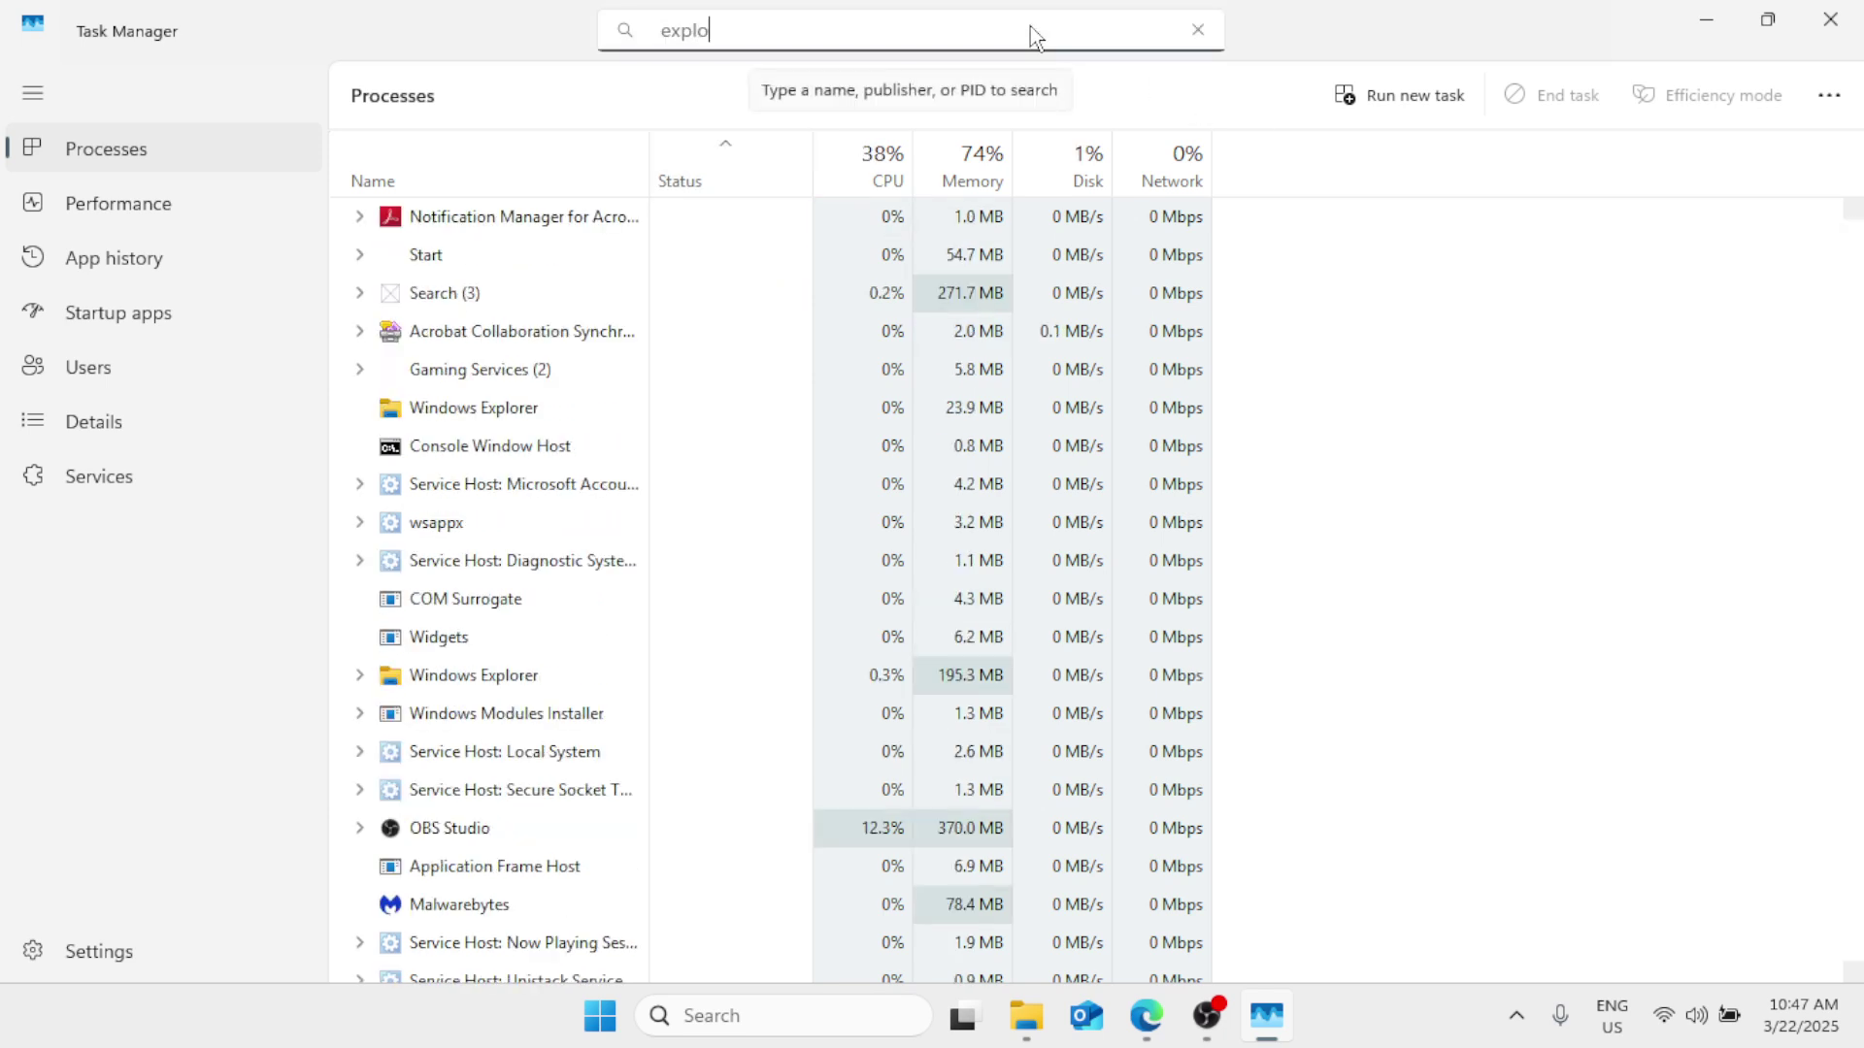
pyautogui.write('rer')
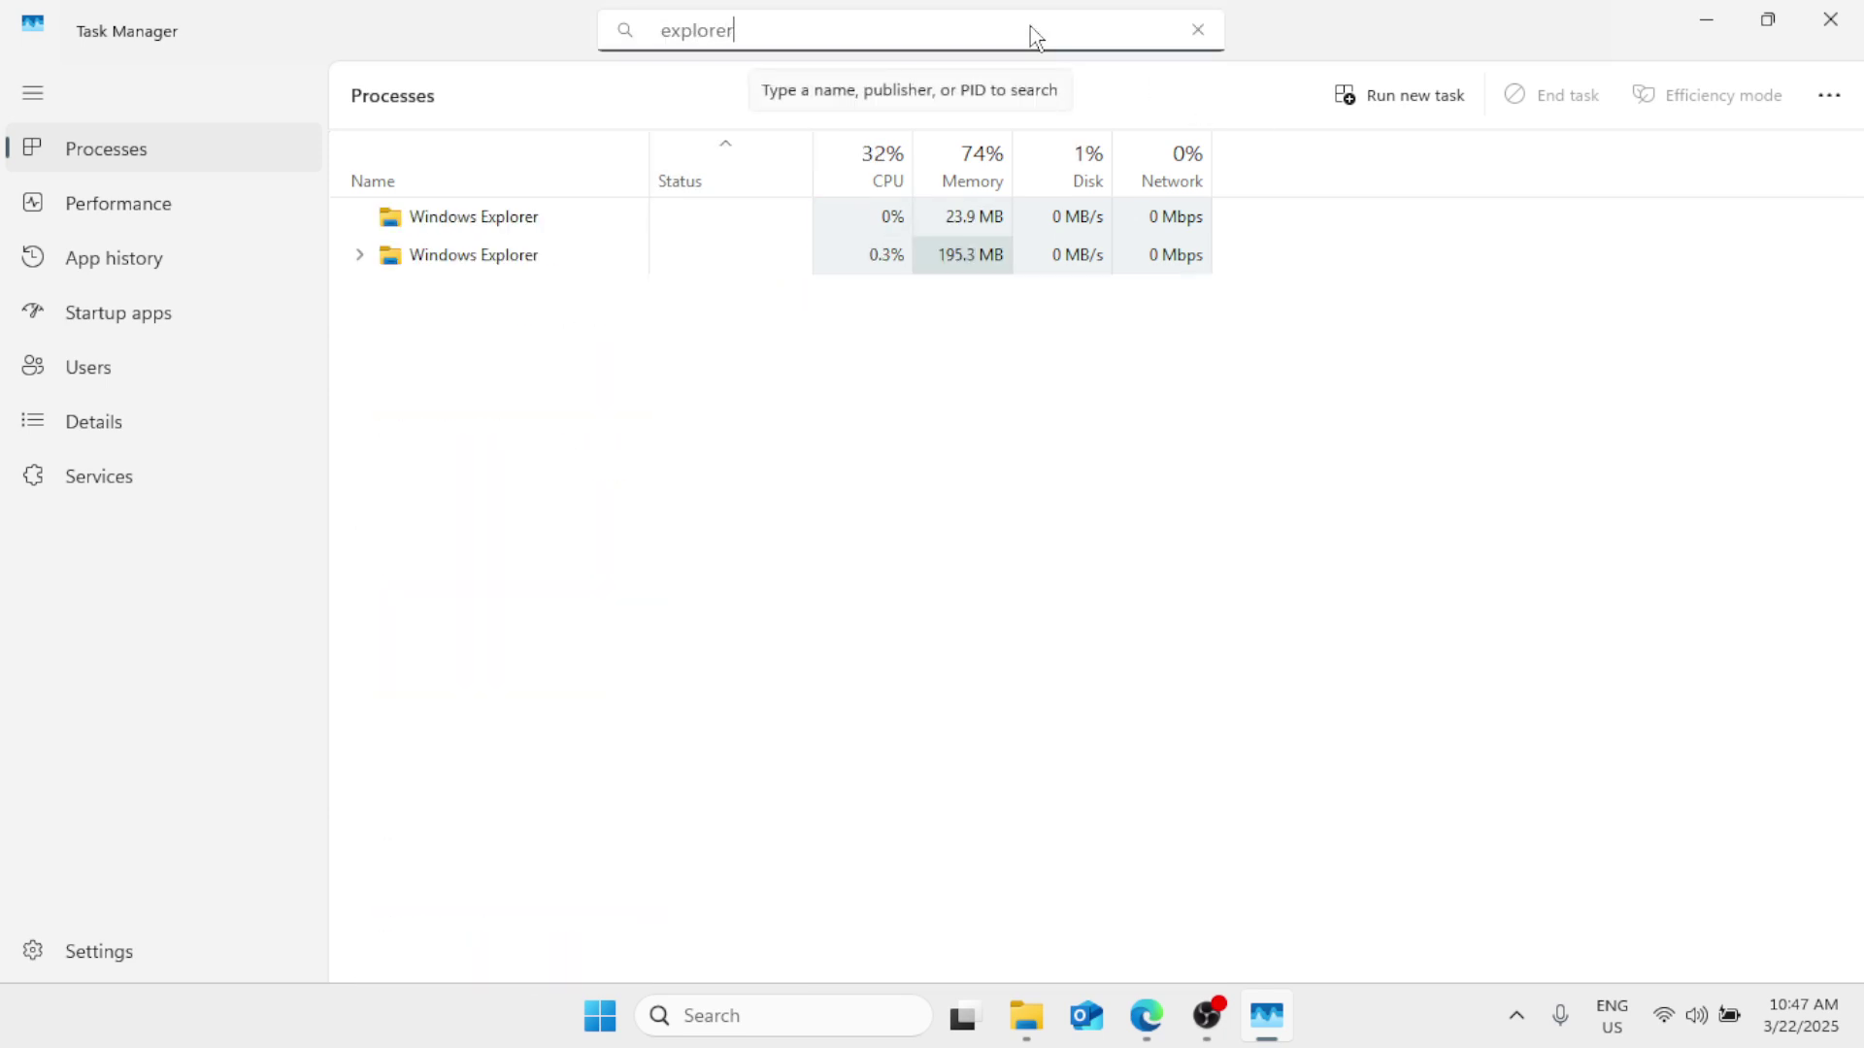
pyautogui.rightClick(537, 249)
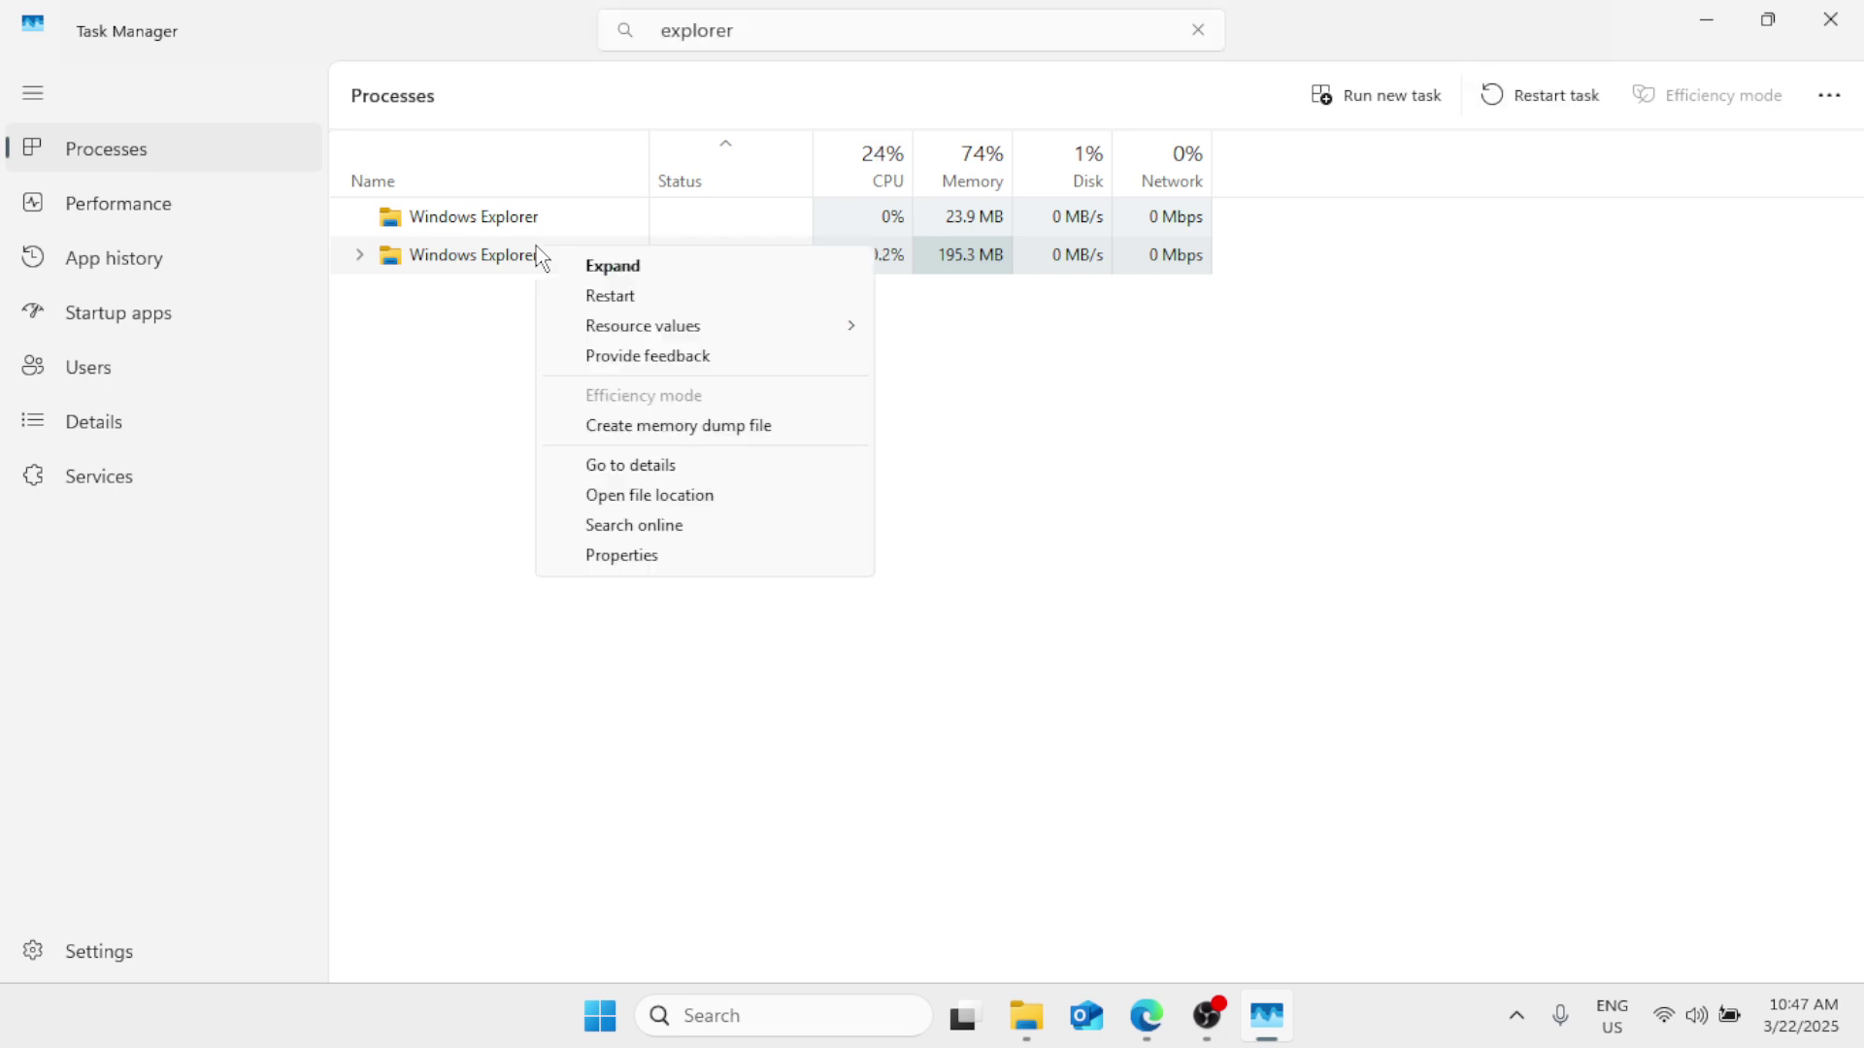
pyautogui.click(648, 309)
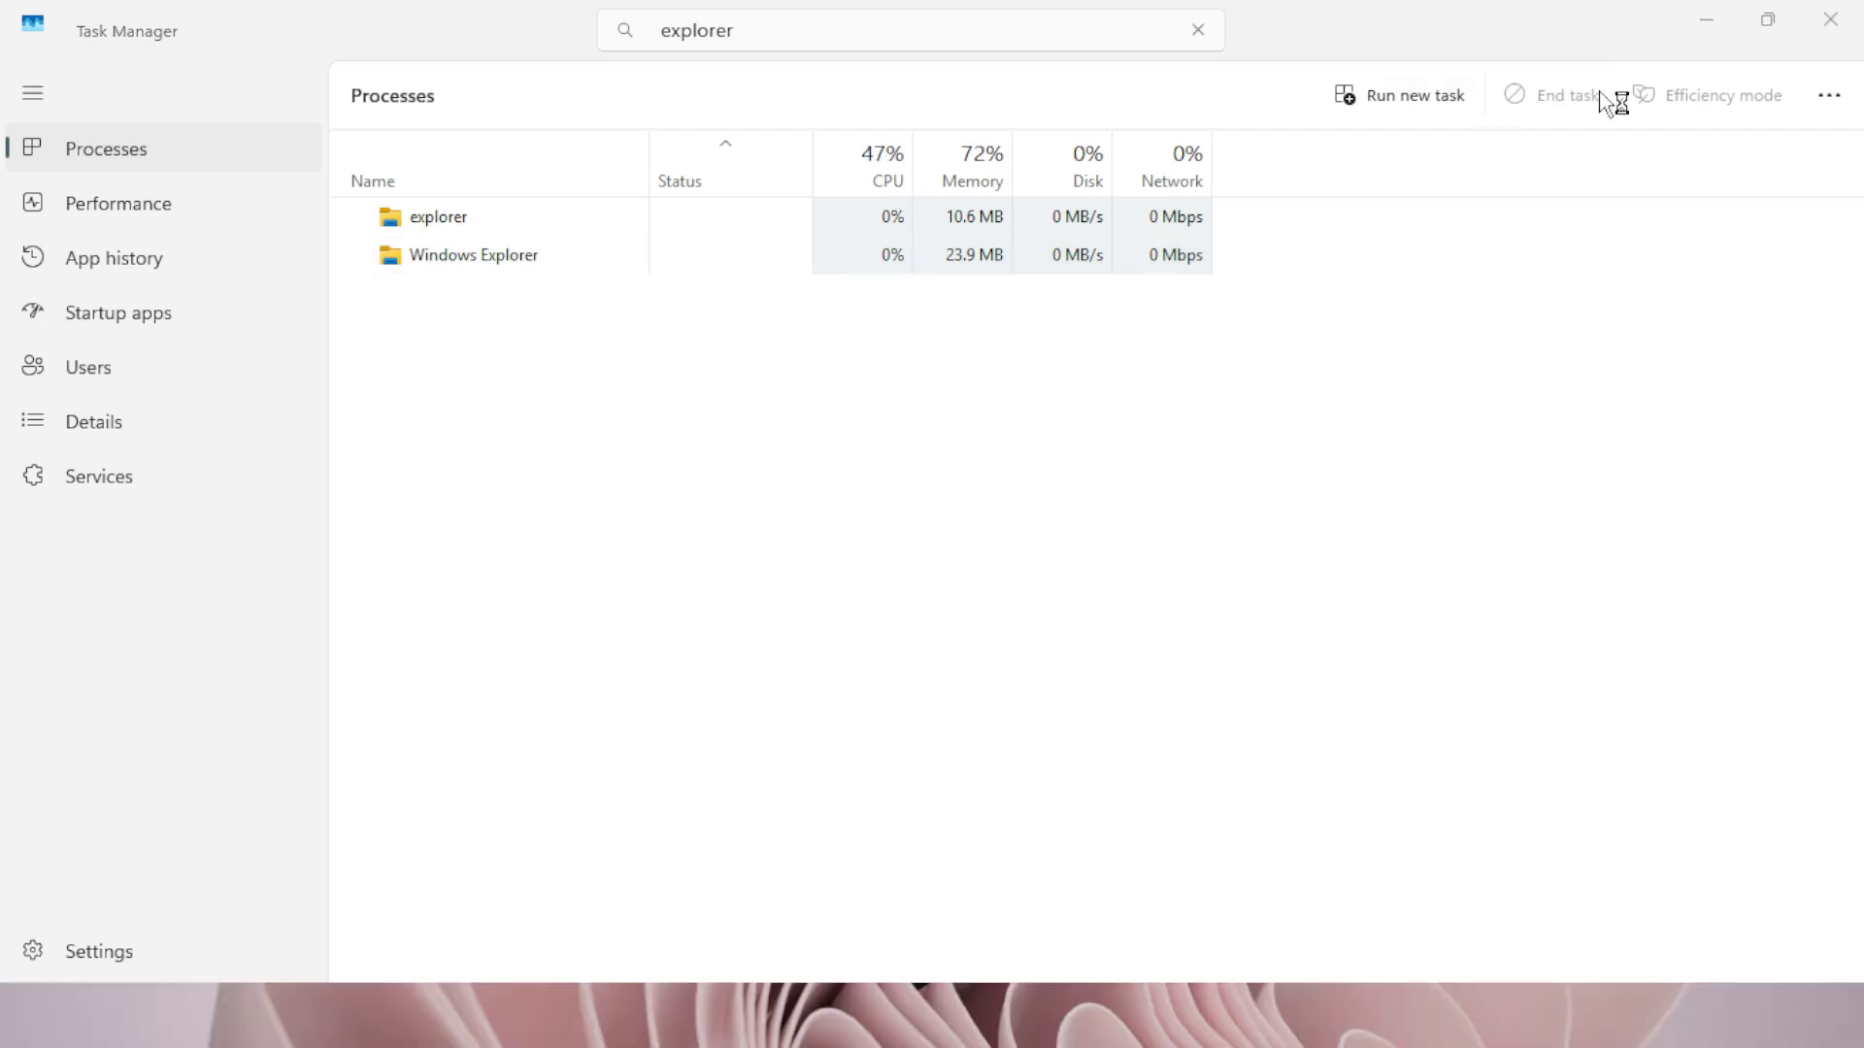
pyautogui.click(1830, 20)
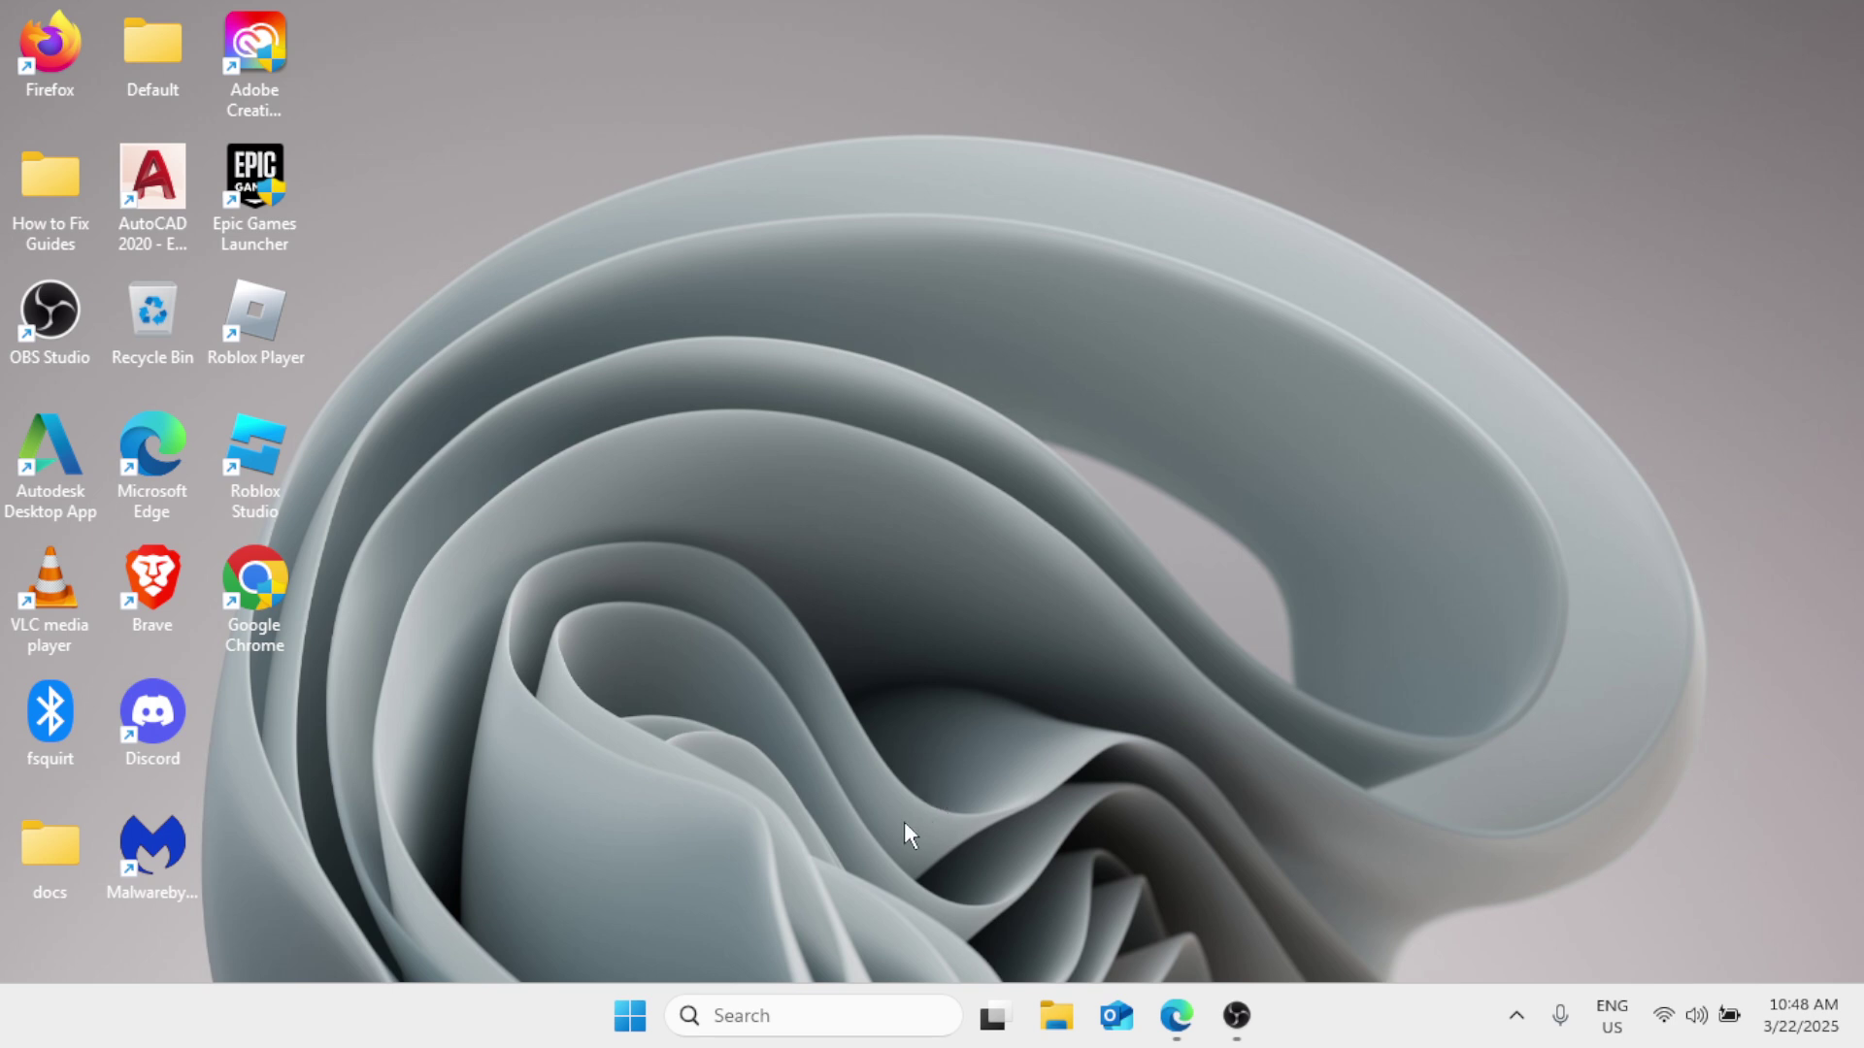
# Search for cmd, open Command Prompt as administrator and move its window clear of the desktop icons.
pyautogui.click(793, 1016)
pyautogui.write('cmd')
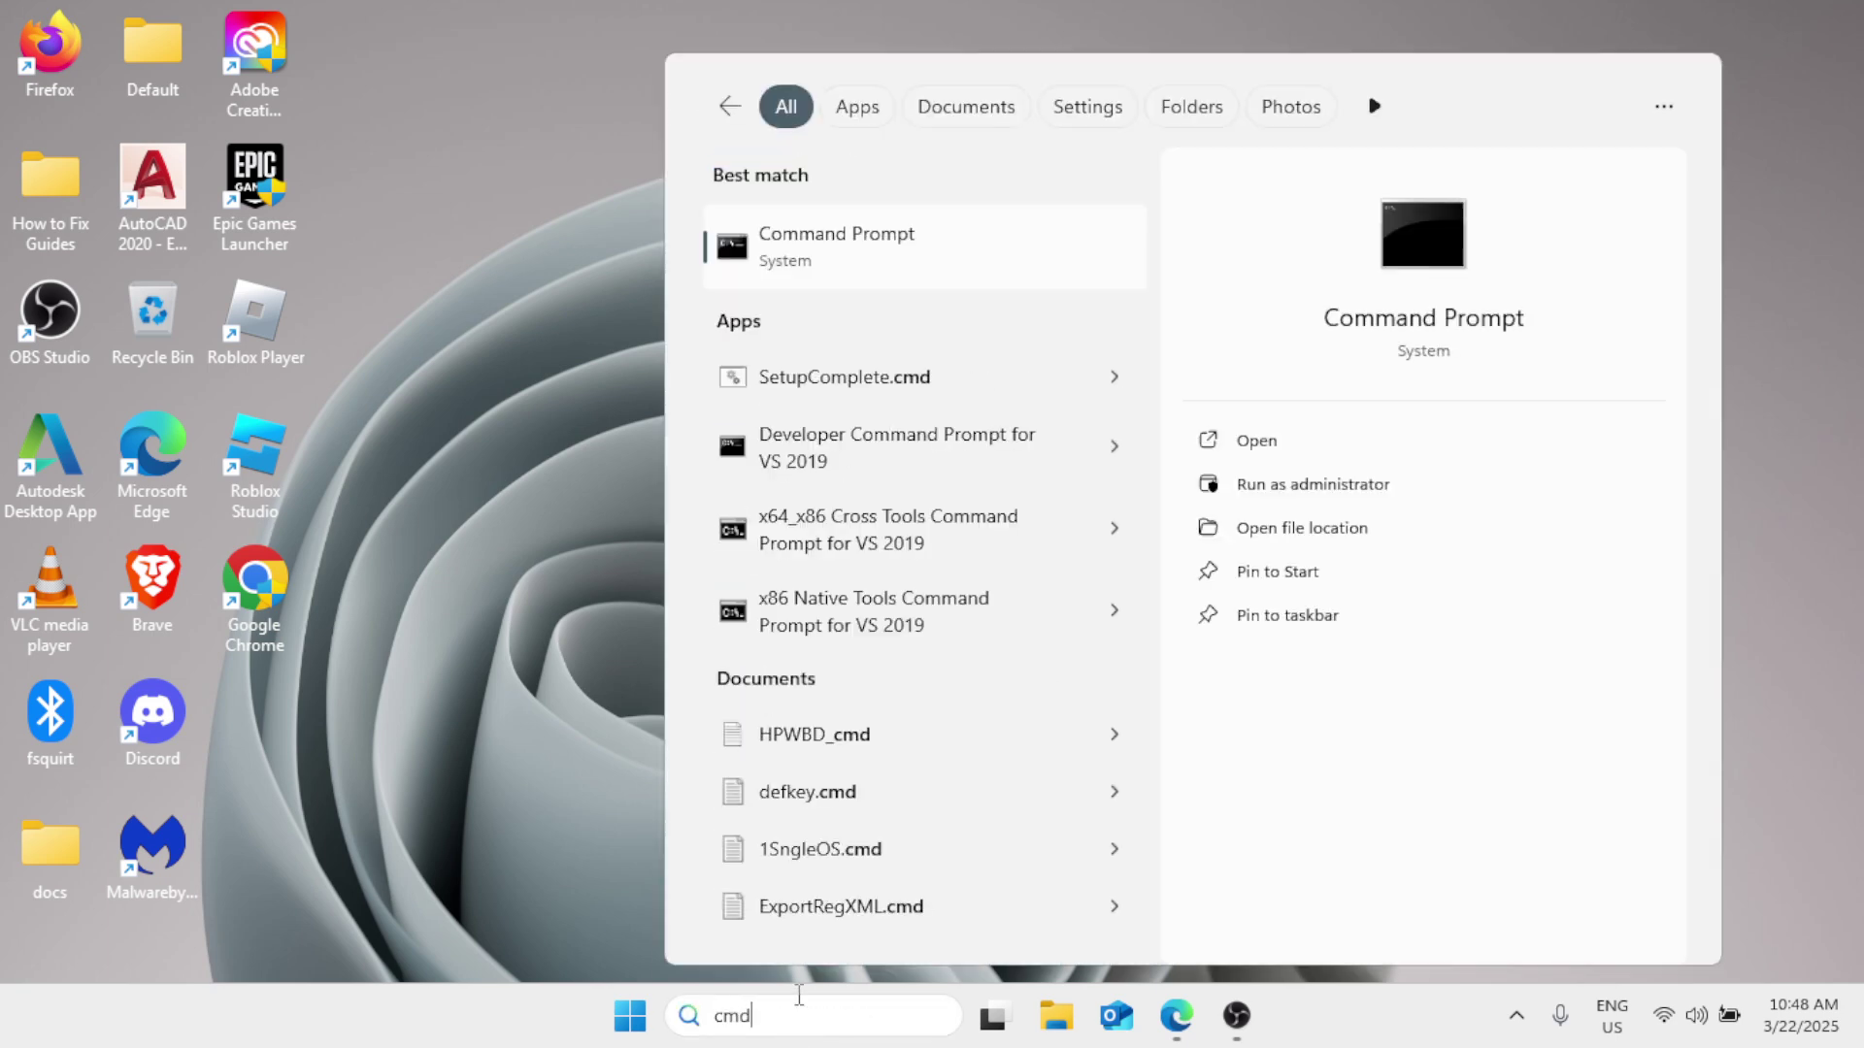
pyautogui.click(1272, 481)
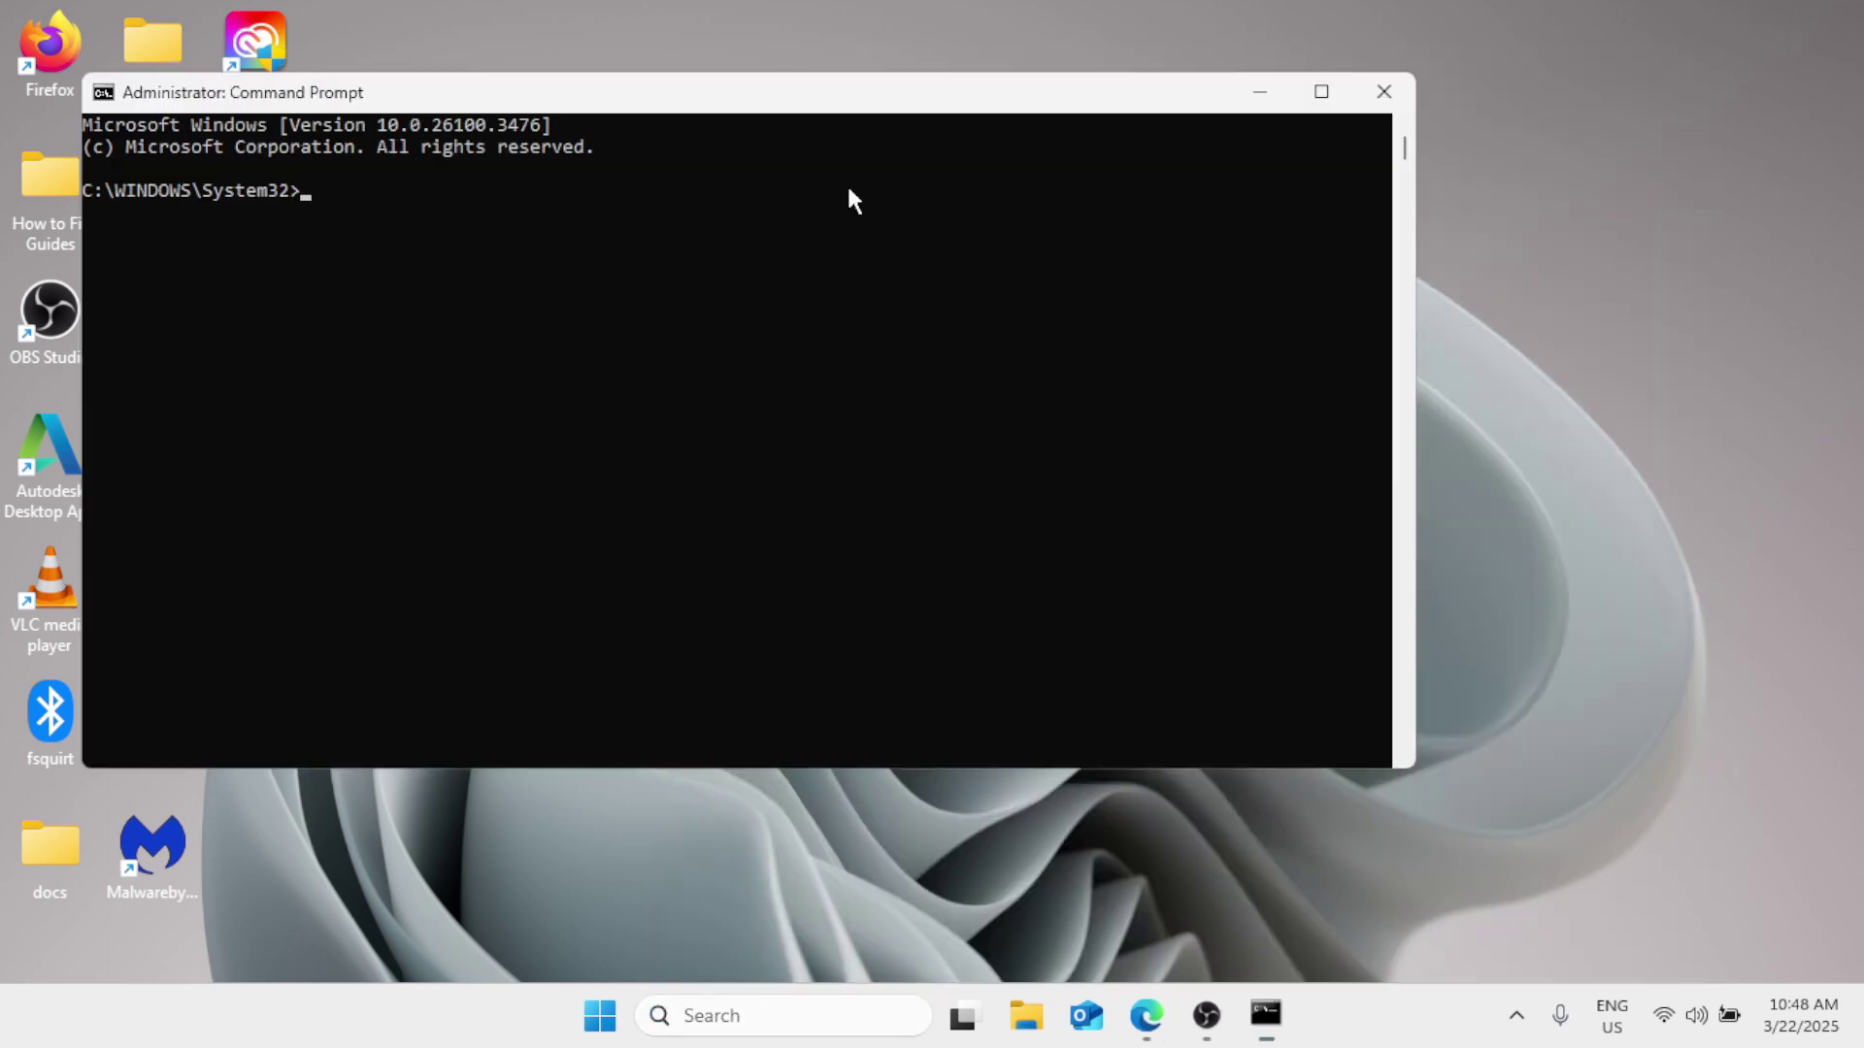
pyautogui.moveTo(825, 109); pyautogui.dragTo(1102, 169)
# Start a system file scan with the command sfc /scannow and close the Command Prompt window.
pyautogui.write('sfc /')
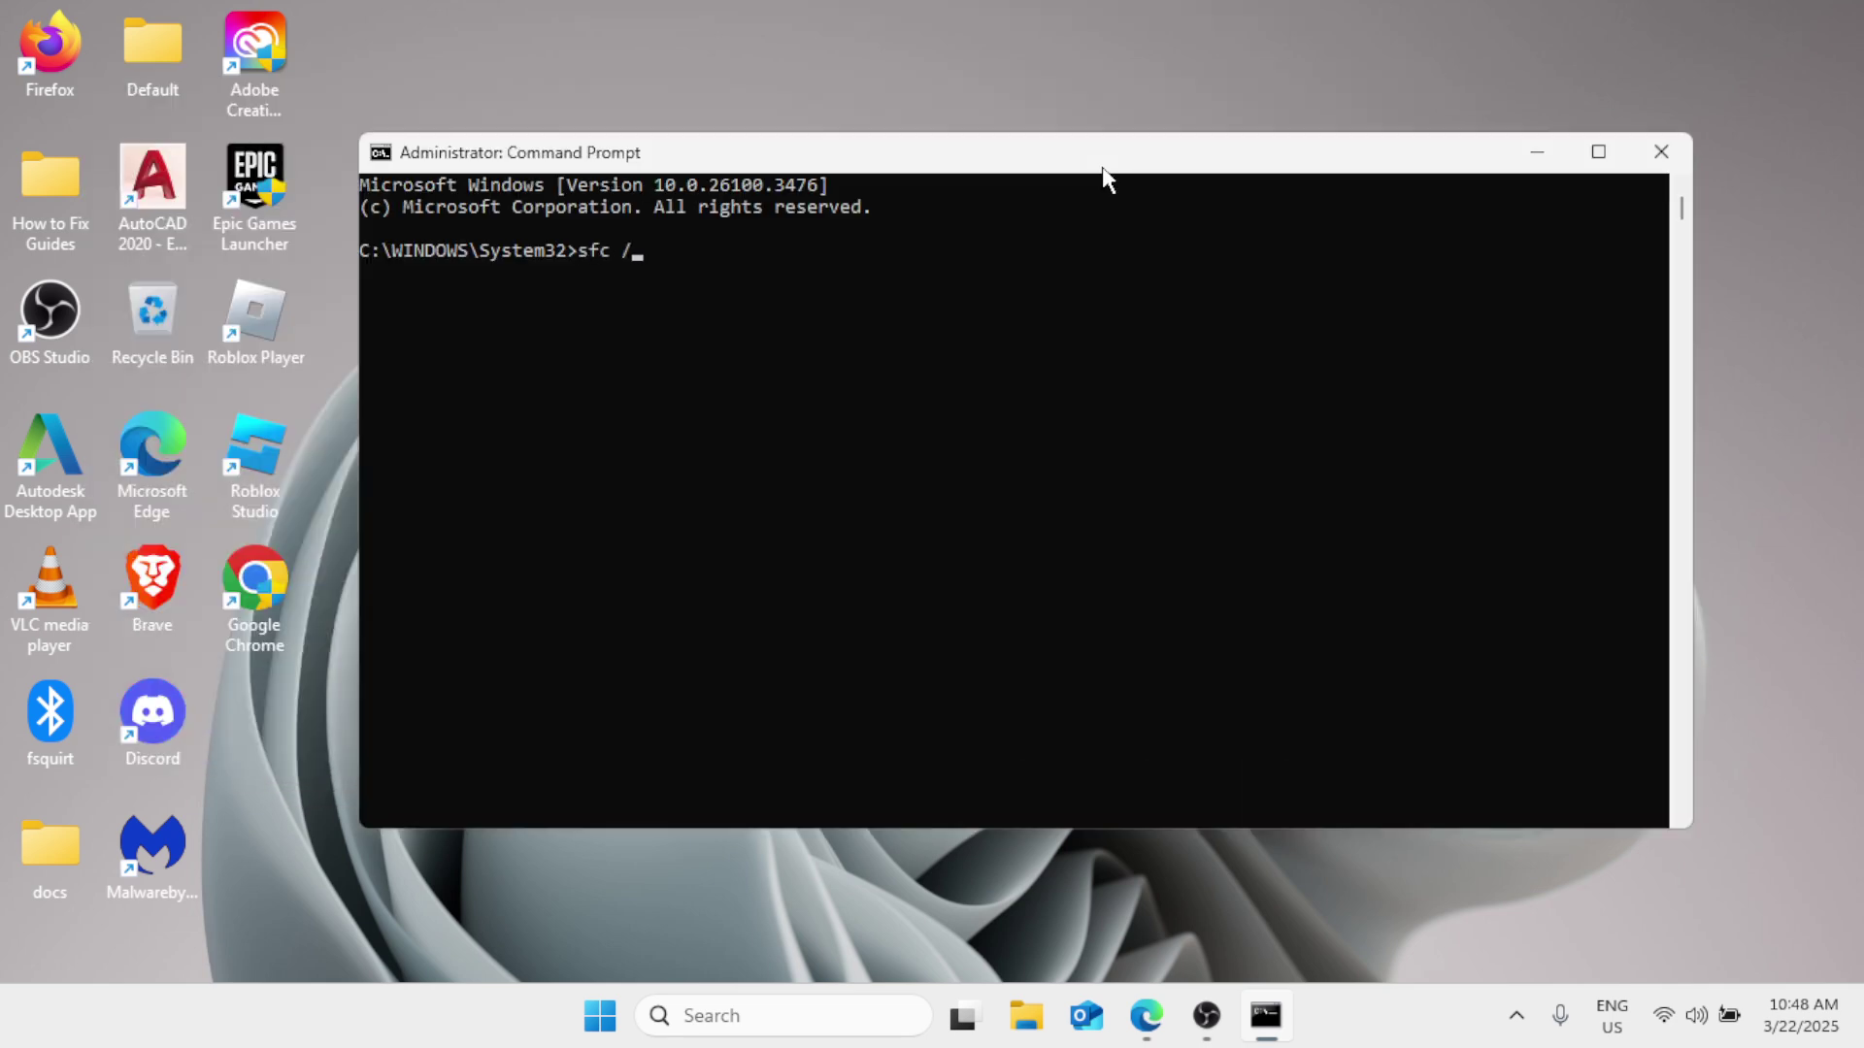
pyautogui.write('scannow')
pyautogui.press('Return')
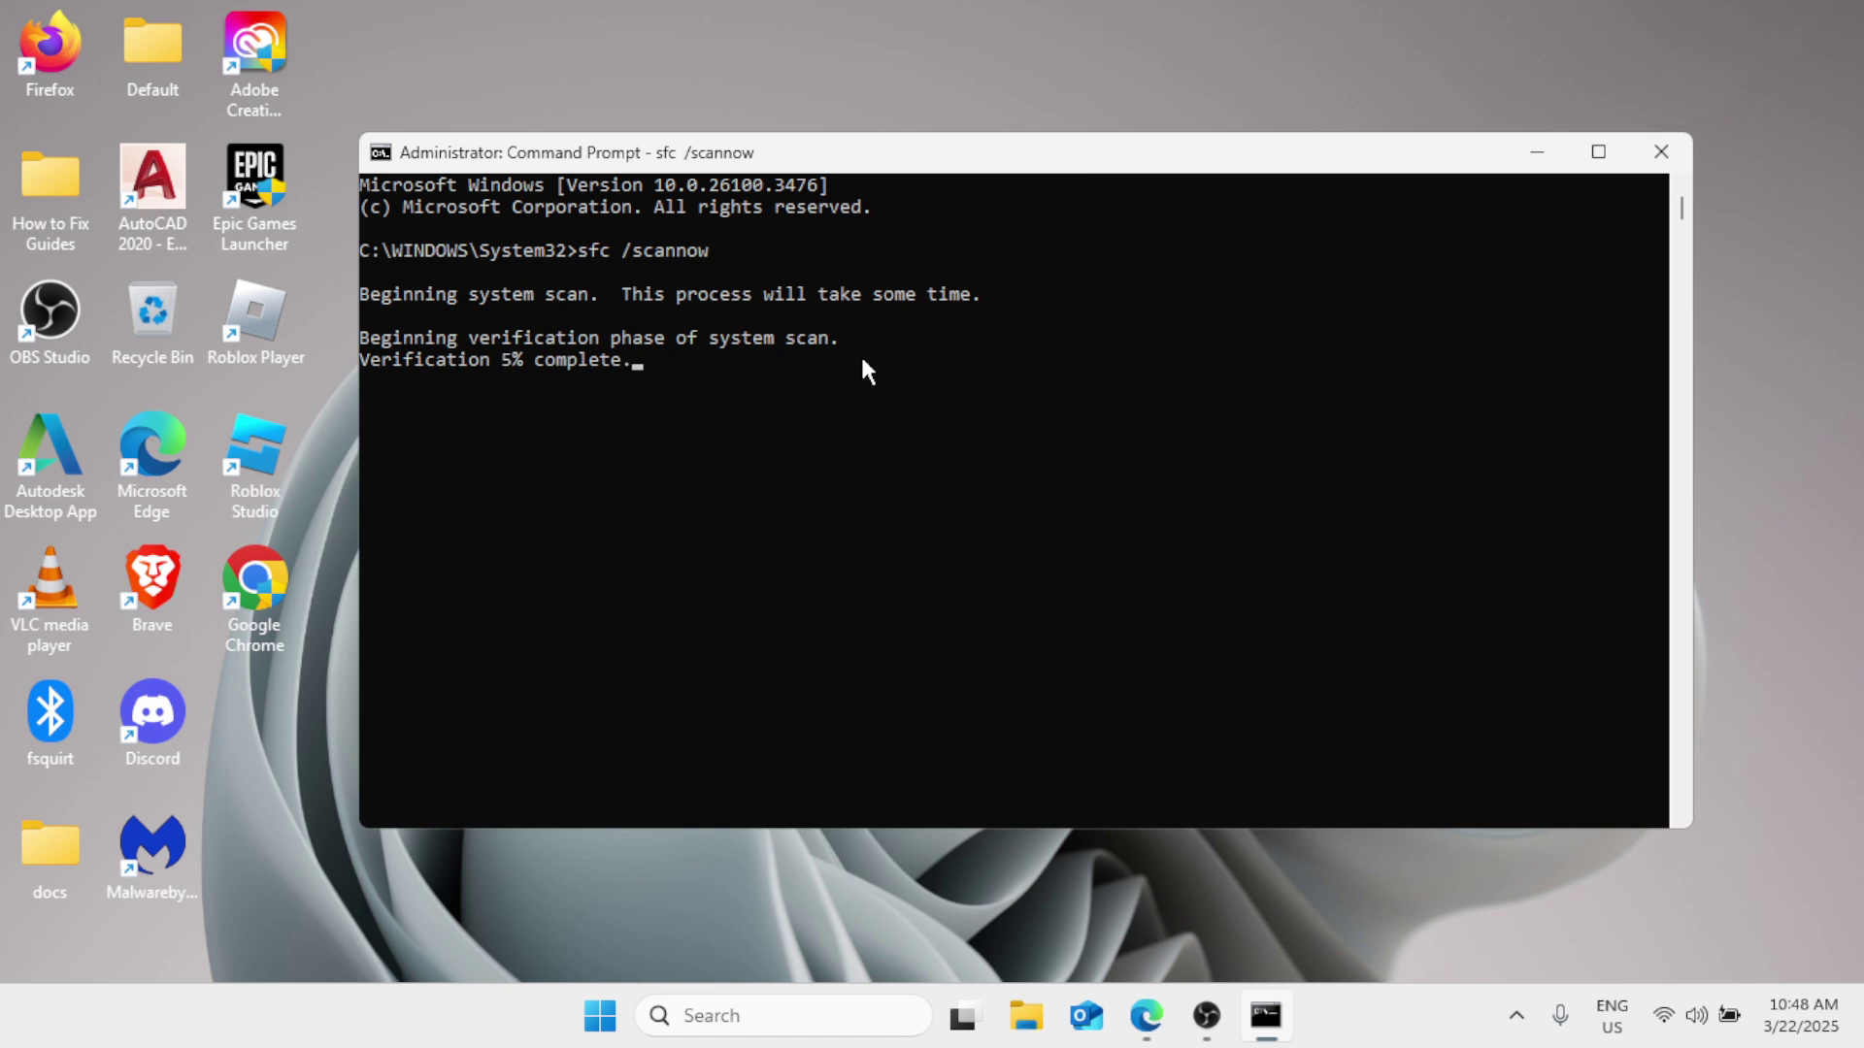
pyautogui.click(1657, 153)
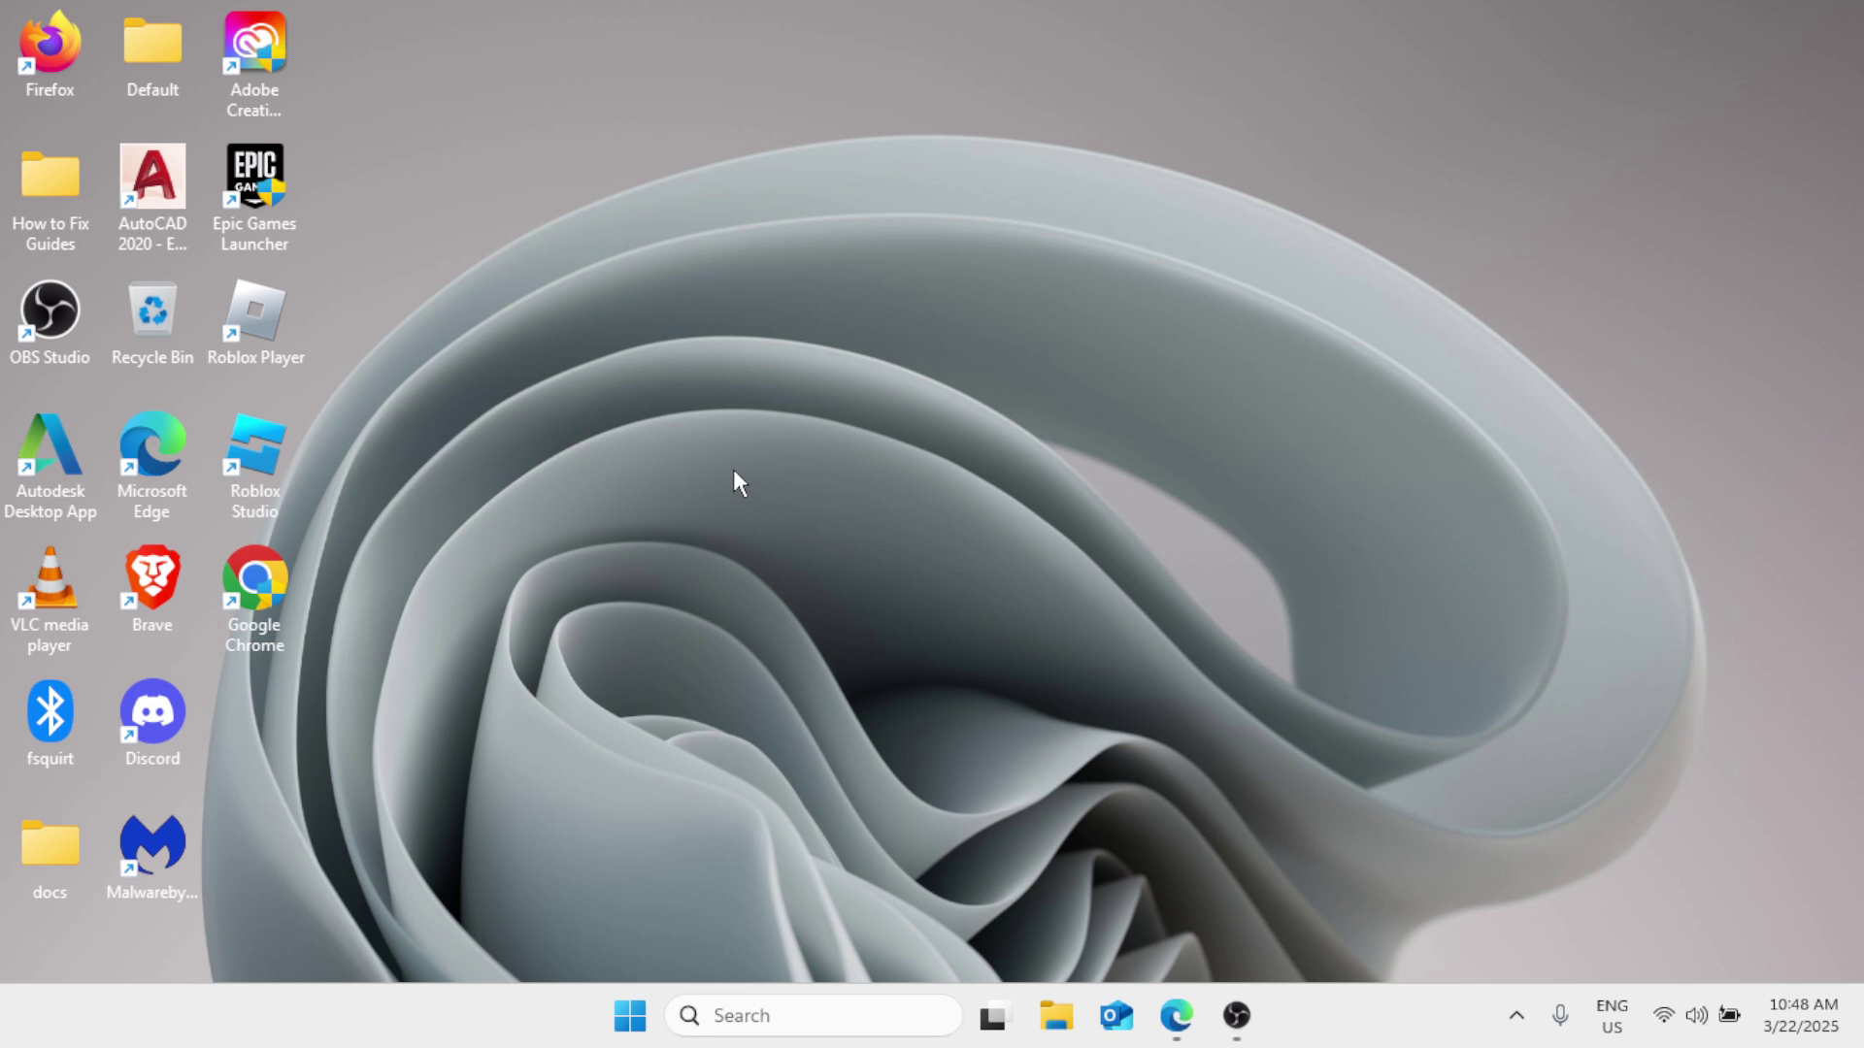
# View the list of other troubleshooters in the system's Troubleshoot settings, and close Settings.
pyautogui.click(630, 1015)
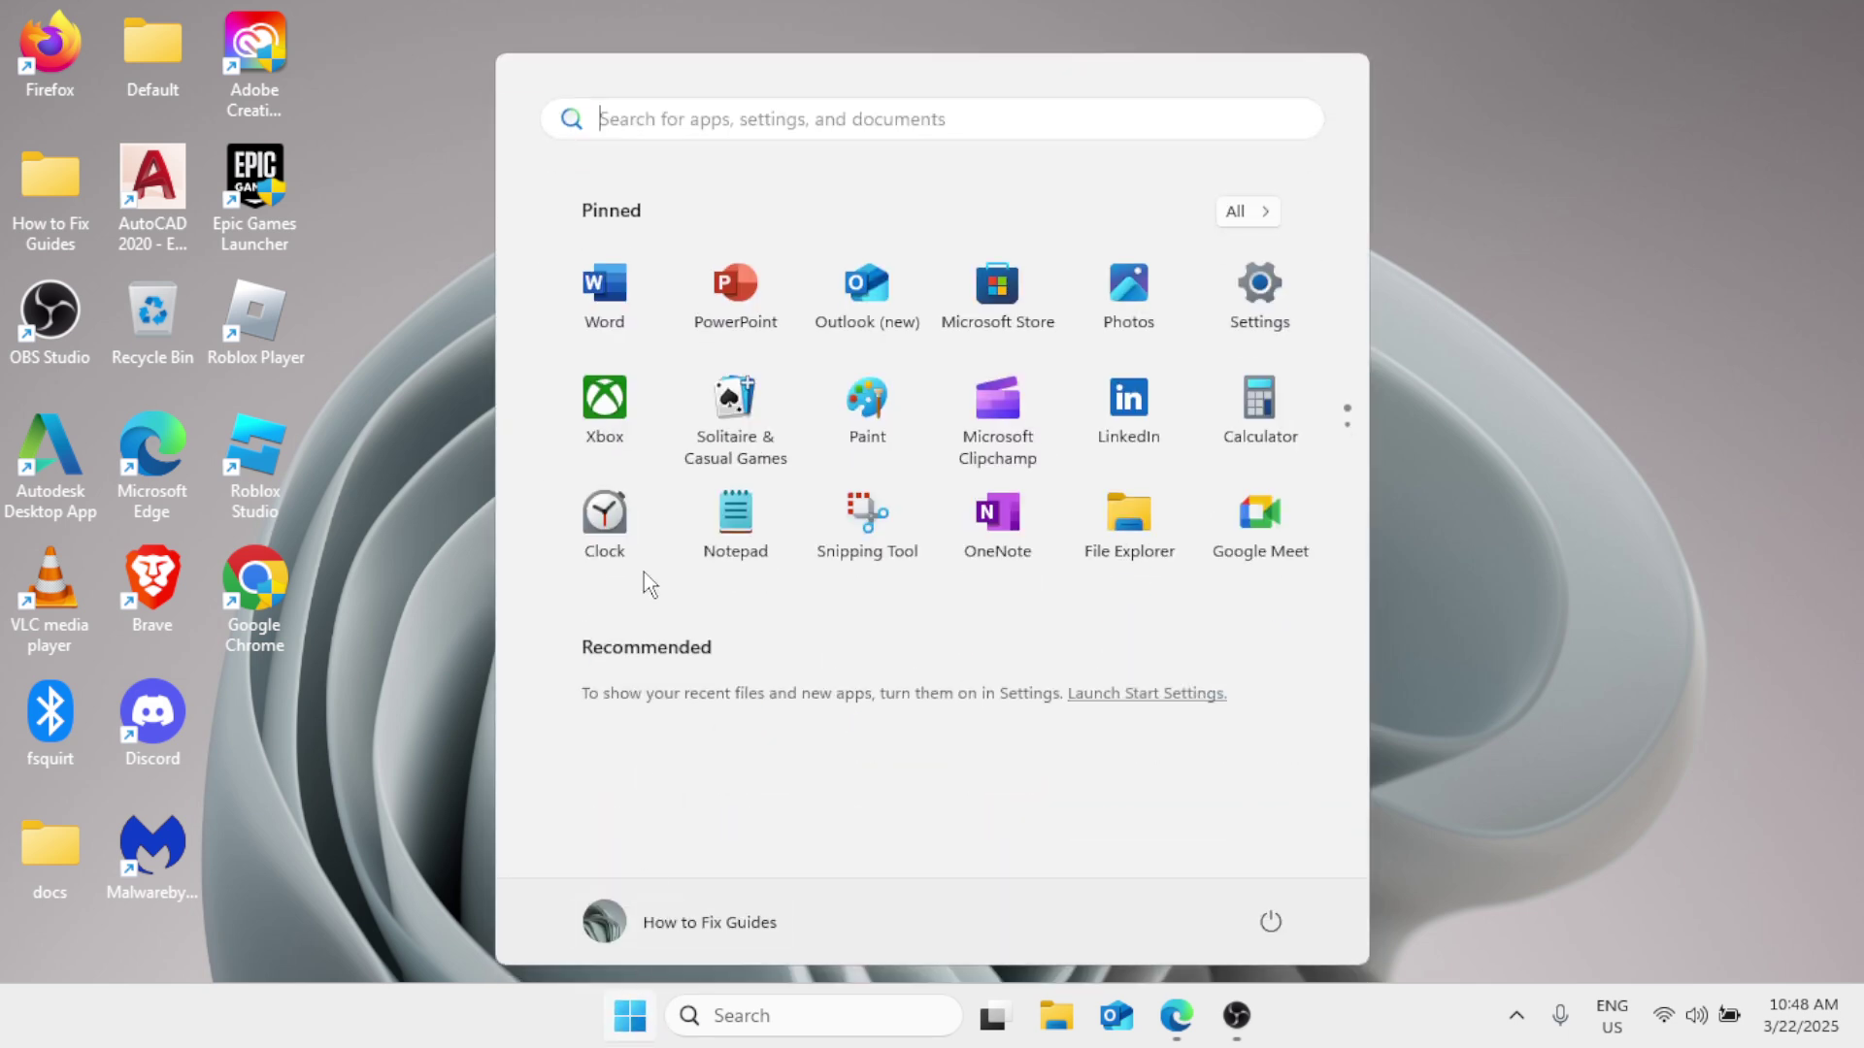
pyautogui.click(1261, 300)
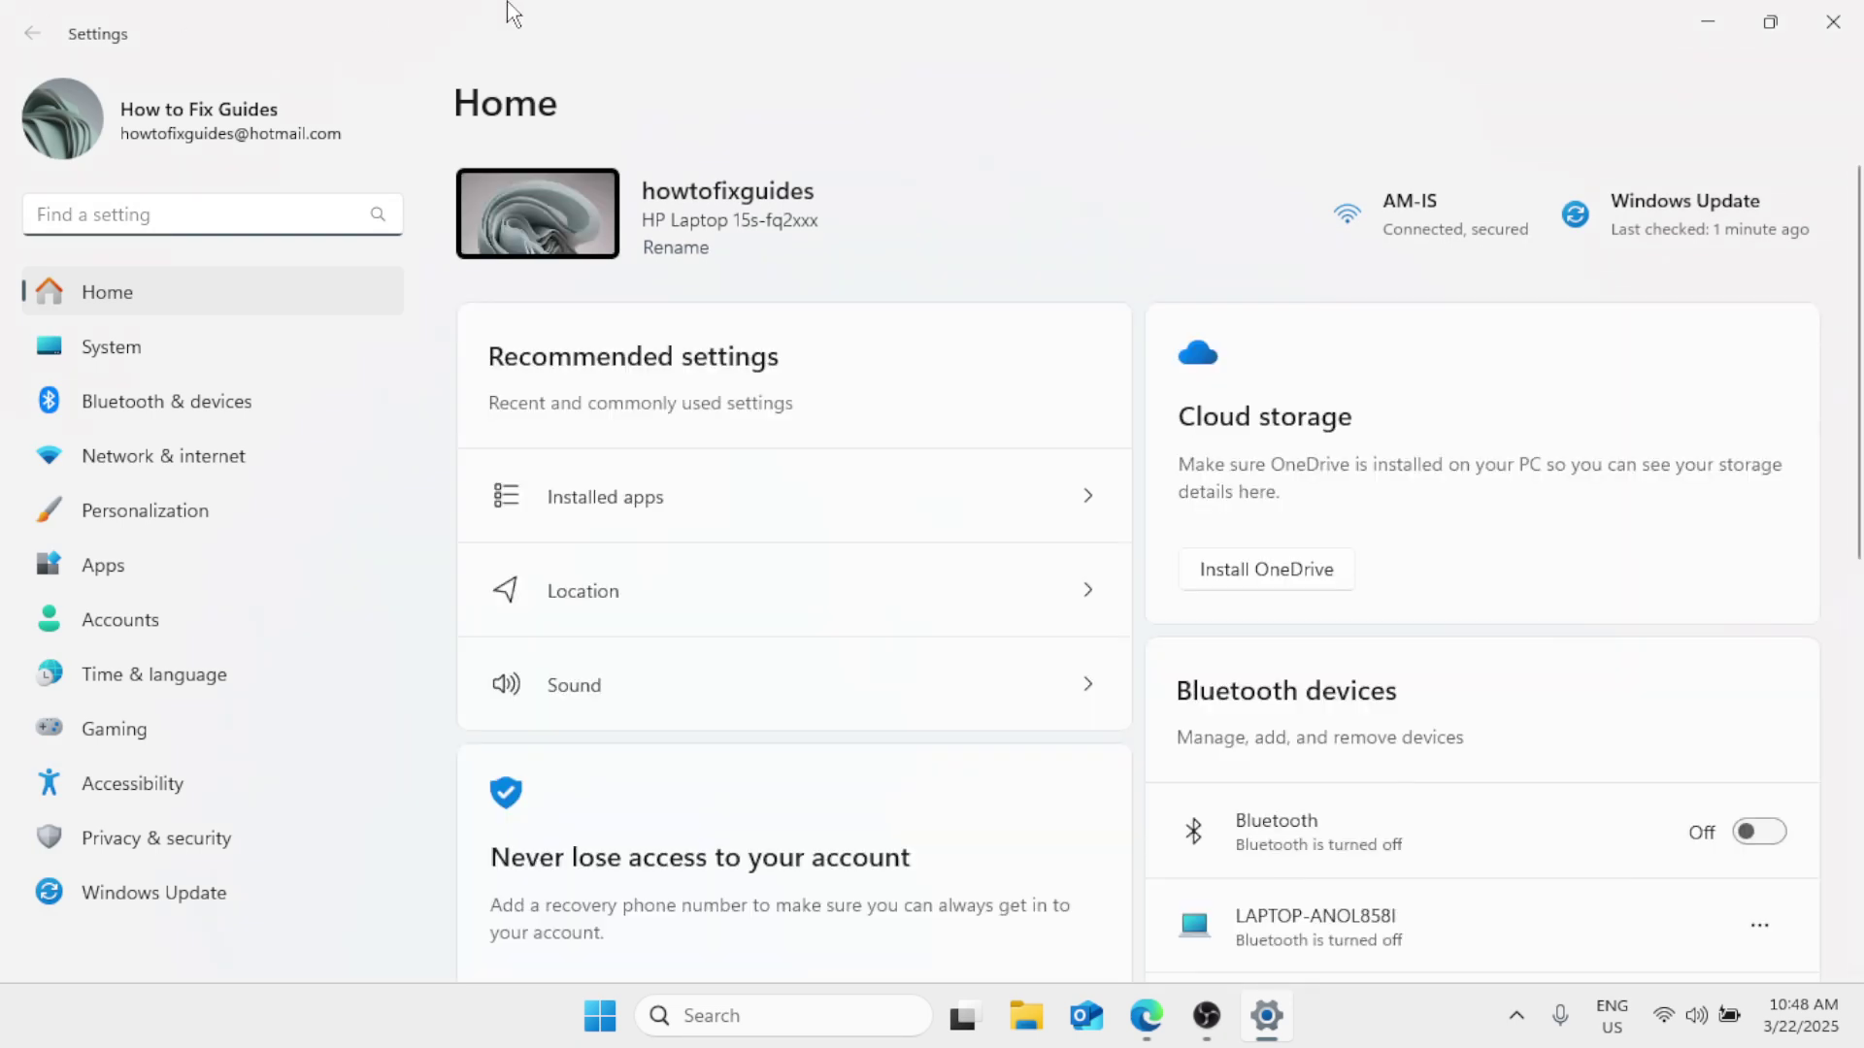
pyautogui.click(174, 361)
pyautogui.scroll(-3, 961, 524)
pyautogui.scroll(-6, 964, 524)
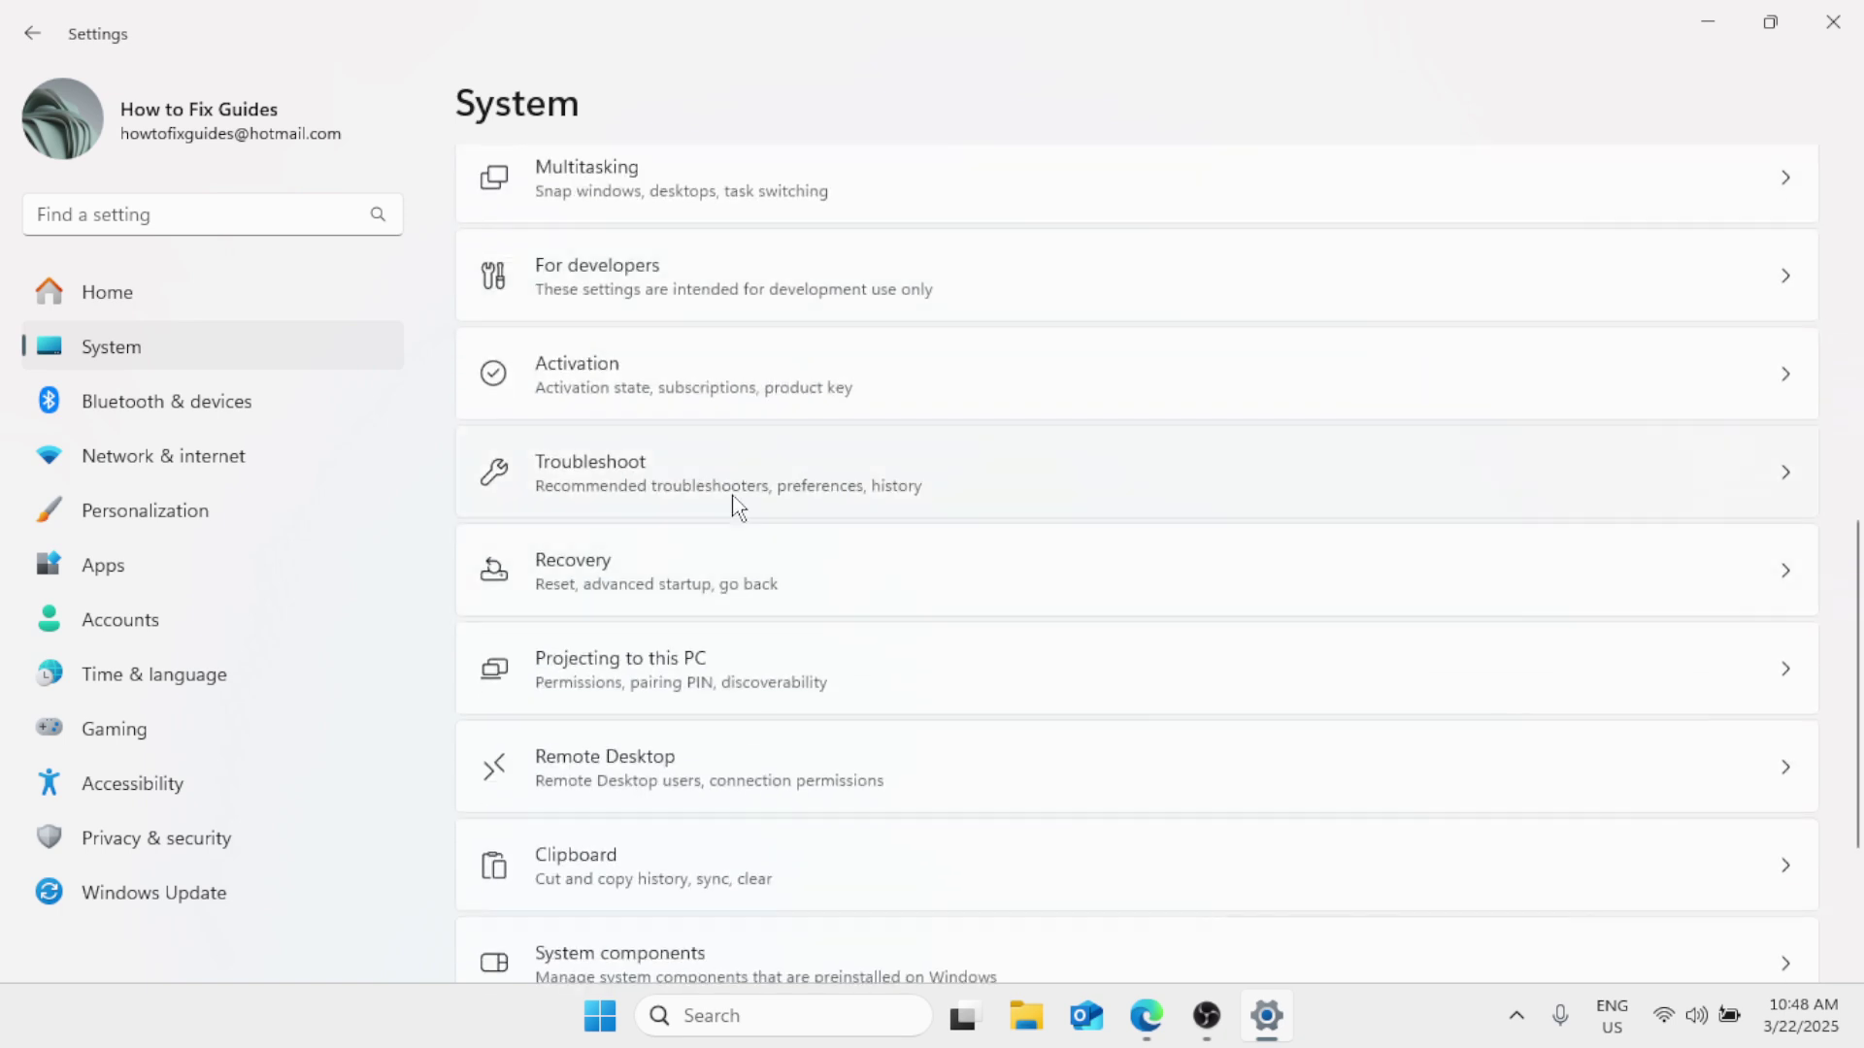
pyautogui.click(730, 485)
pyautogui.click(708, 435)
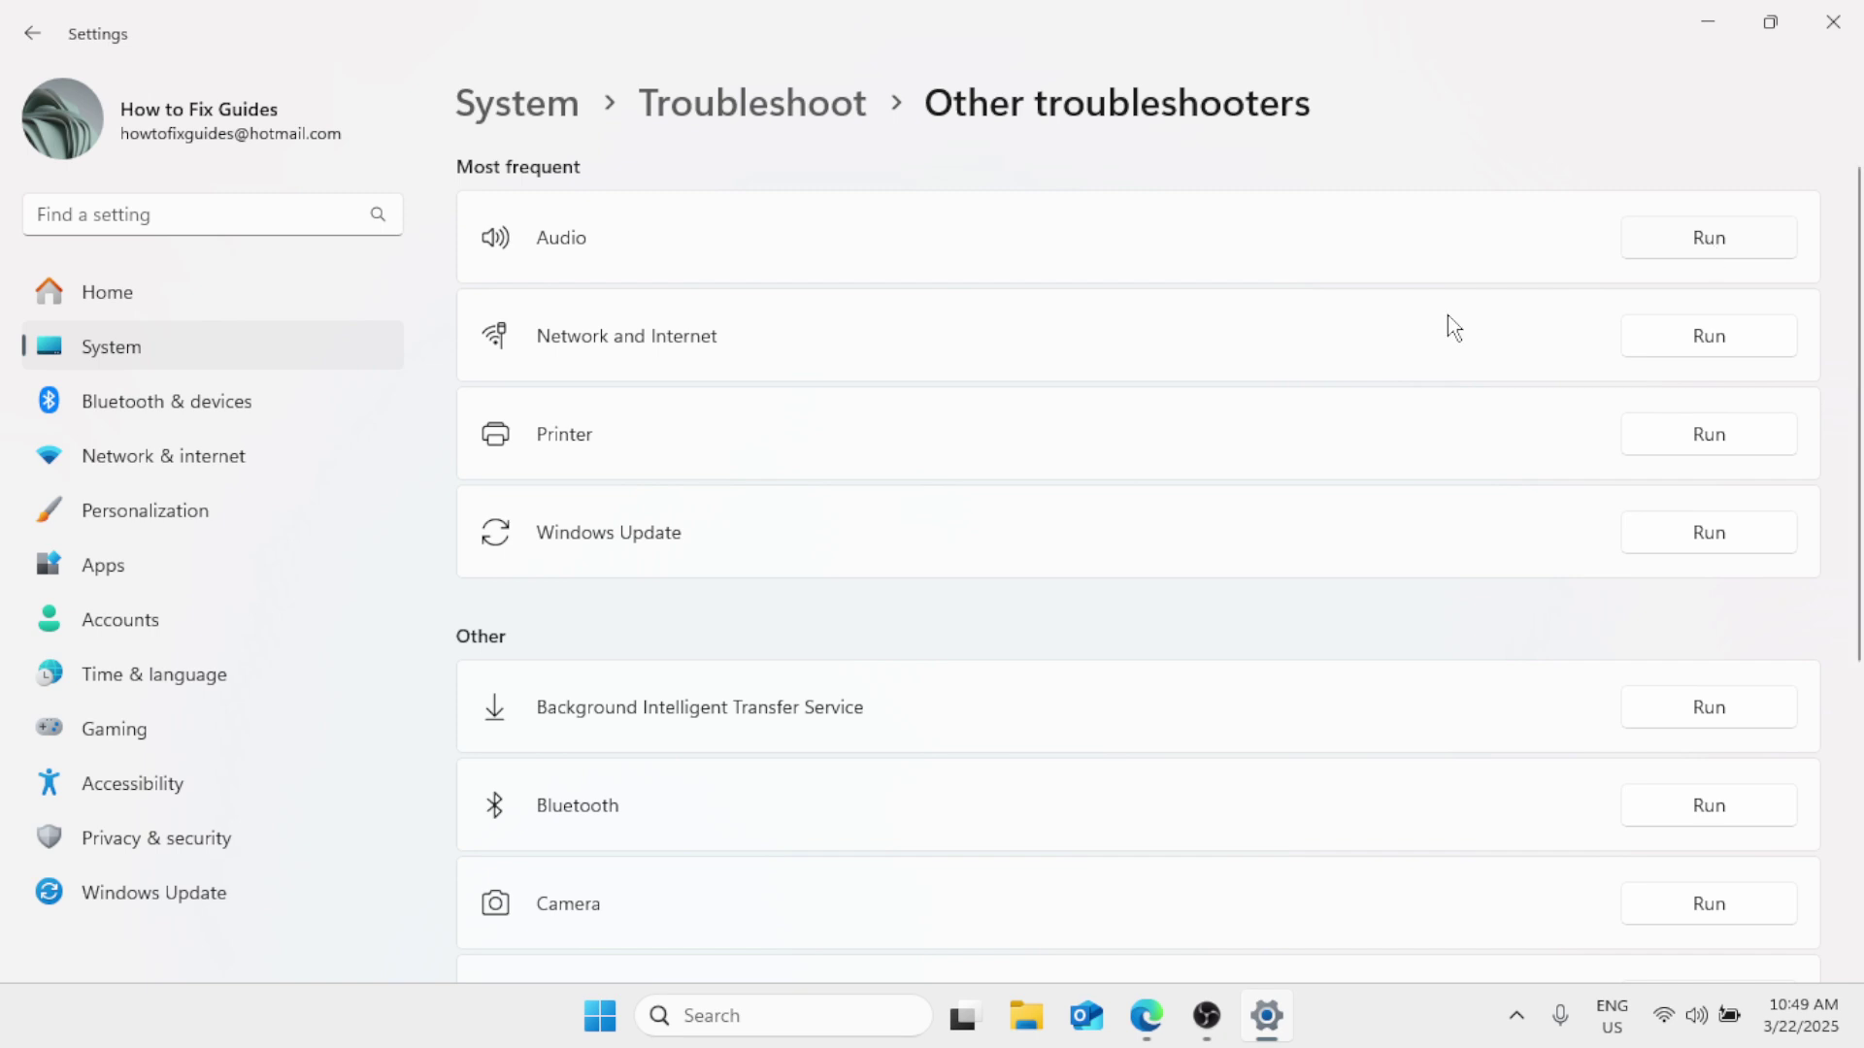
pyautogui.click(1837, 16)
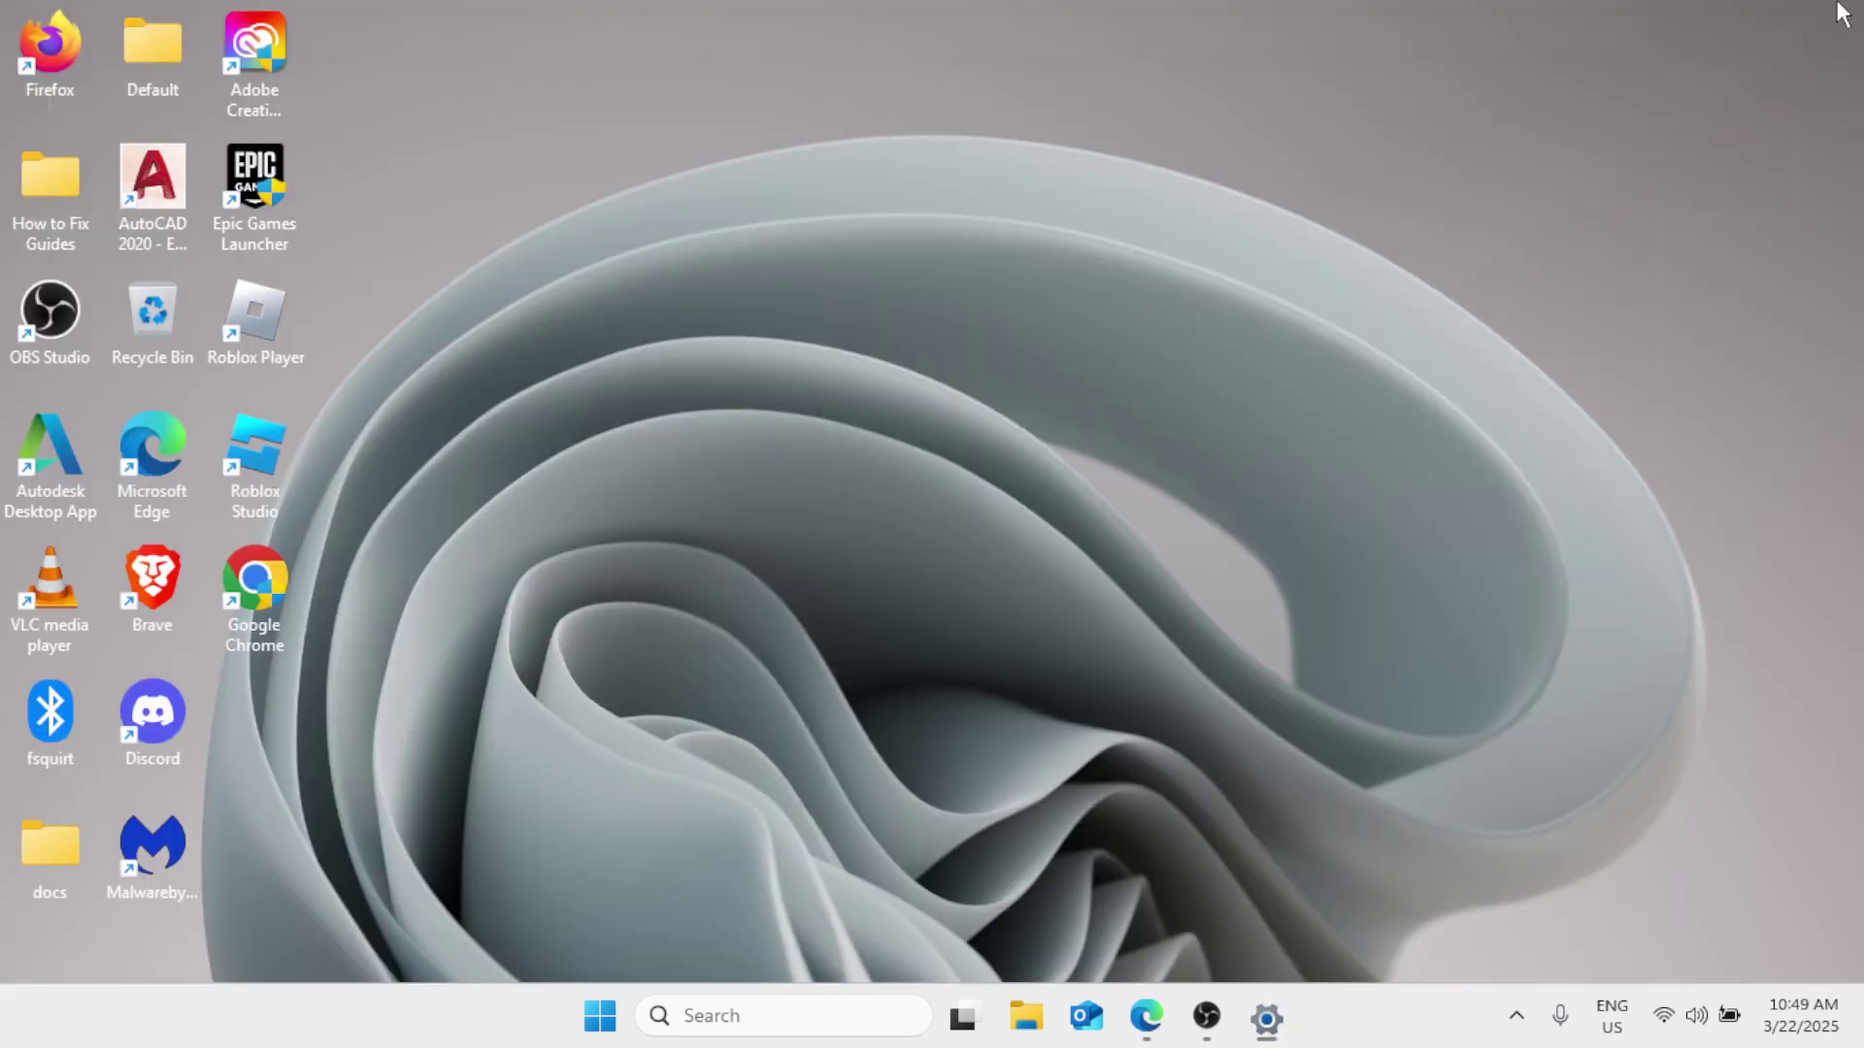
# Search for msconfig, open System Configuration and display its list of services.
pyautogui.click(815, 1031)
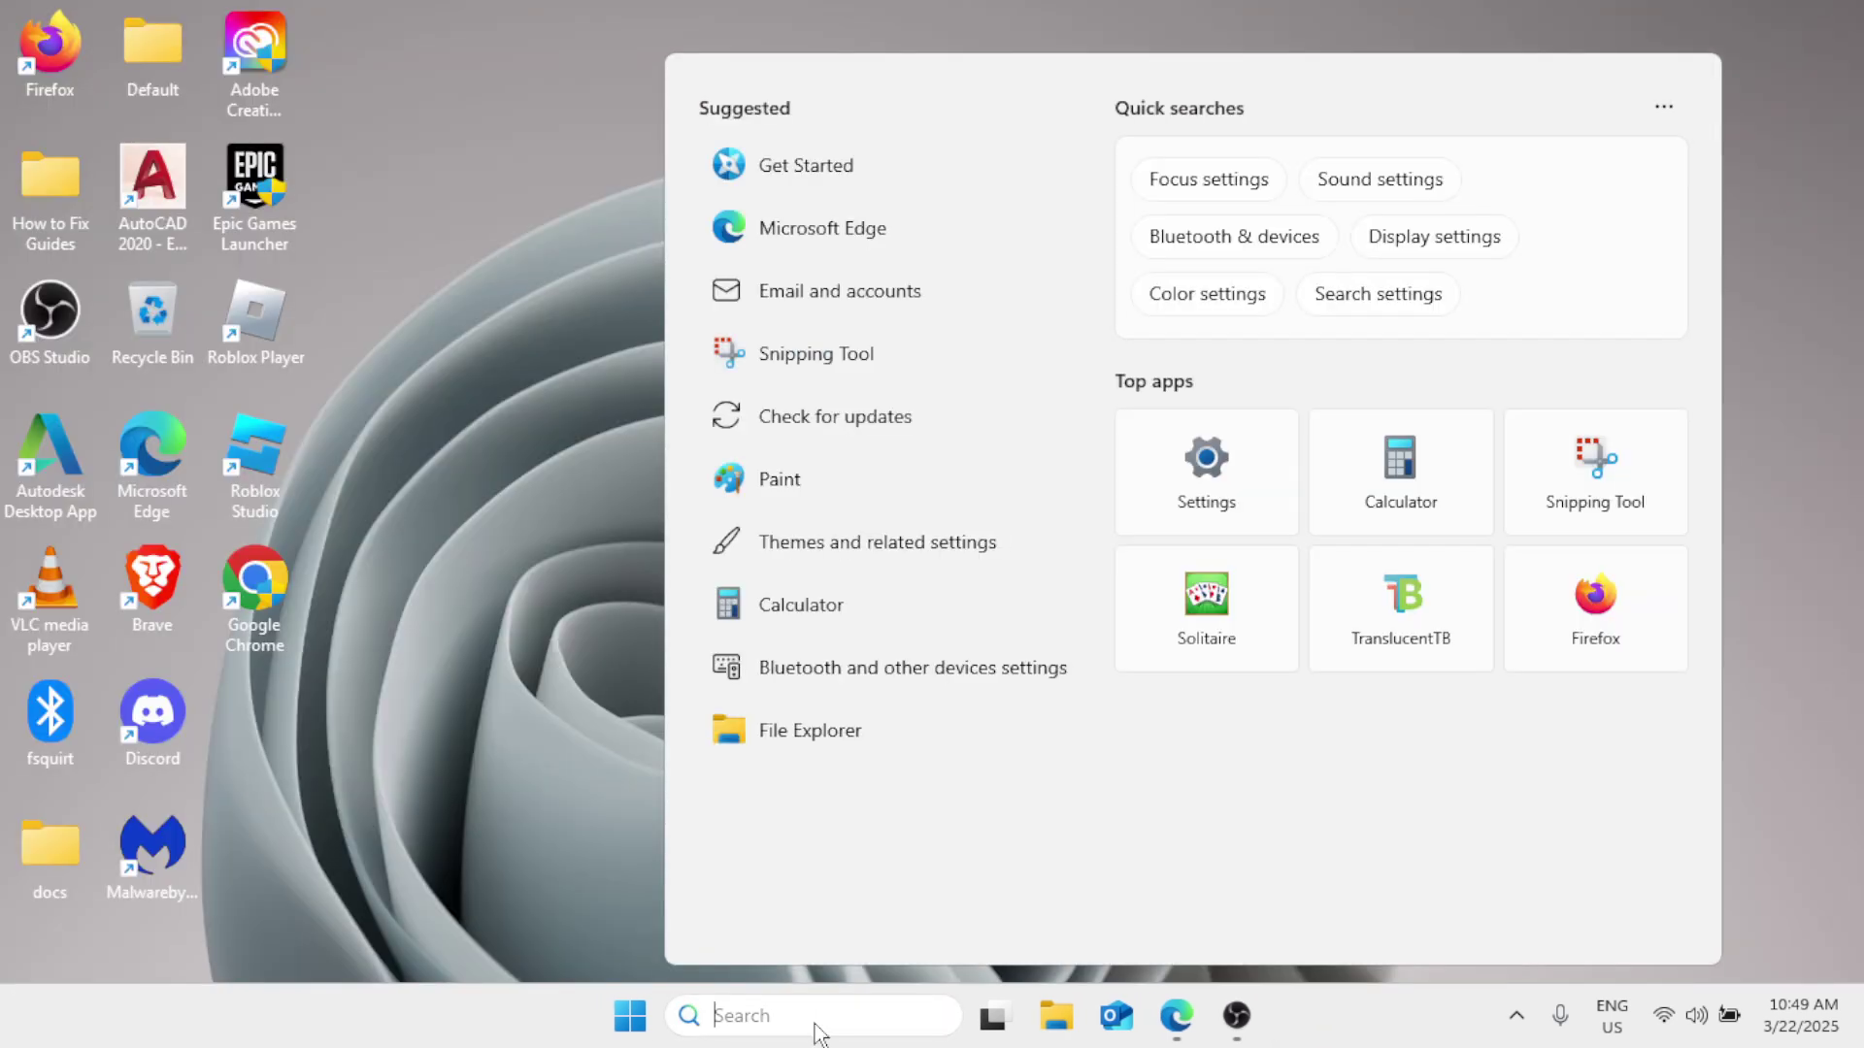
pyautogui.write('msconfig')
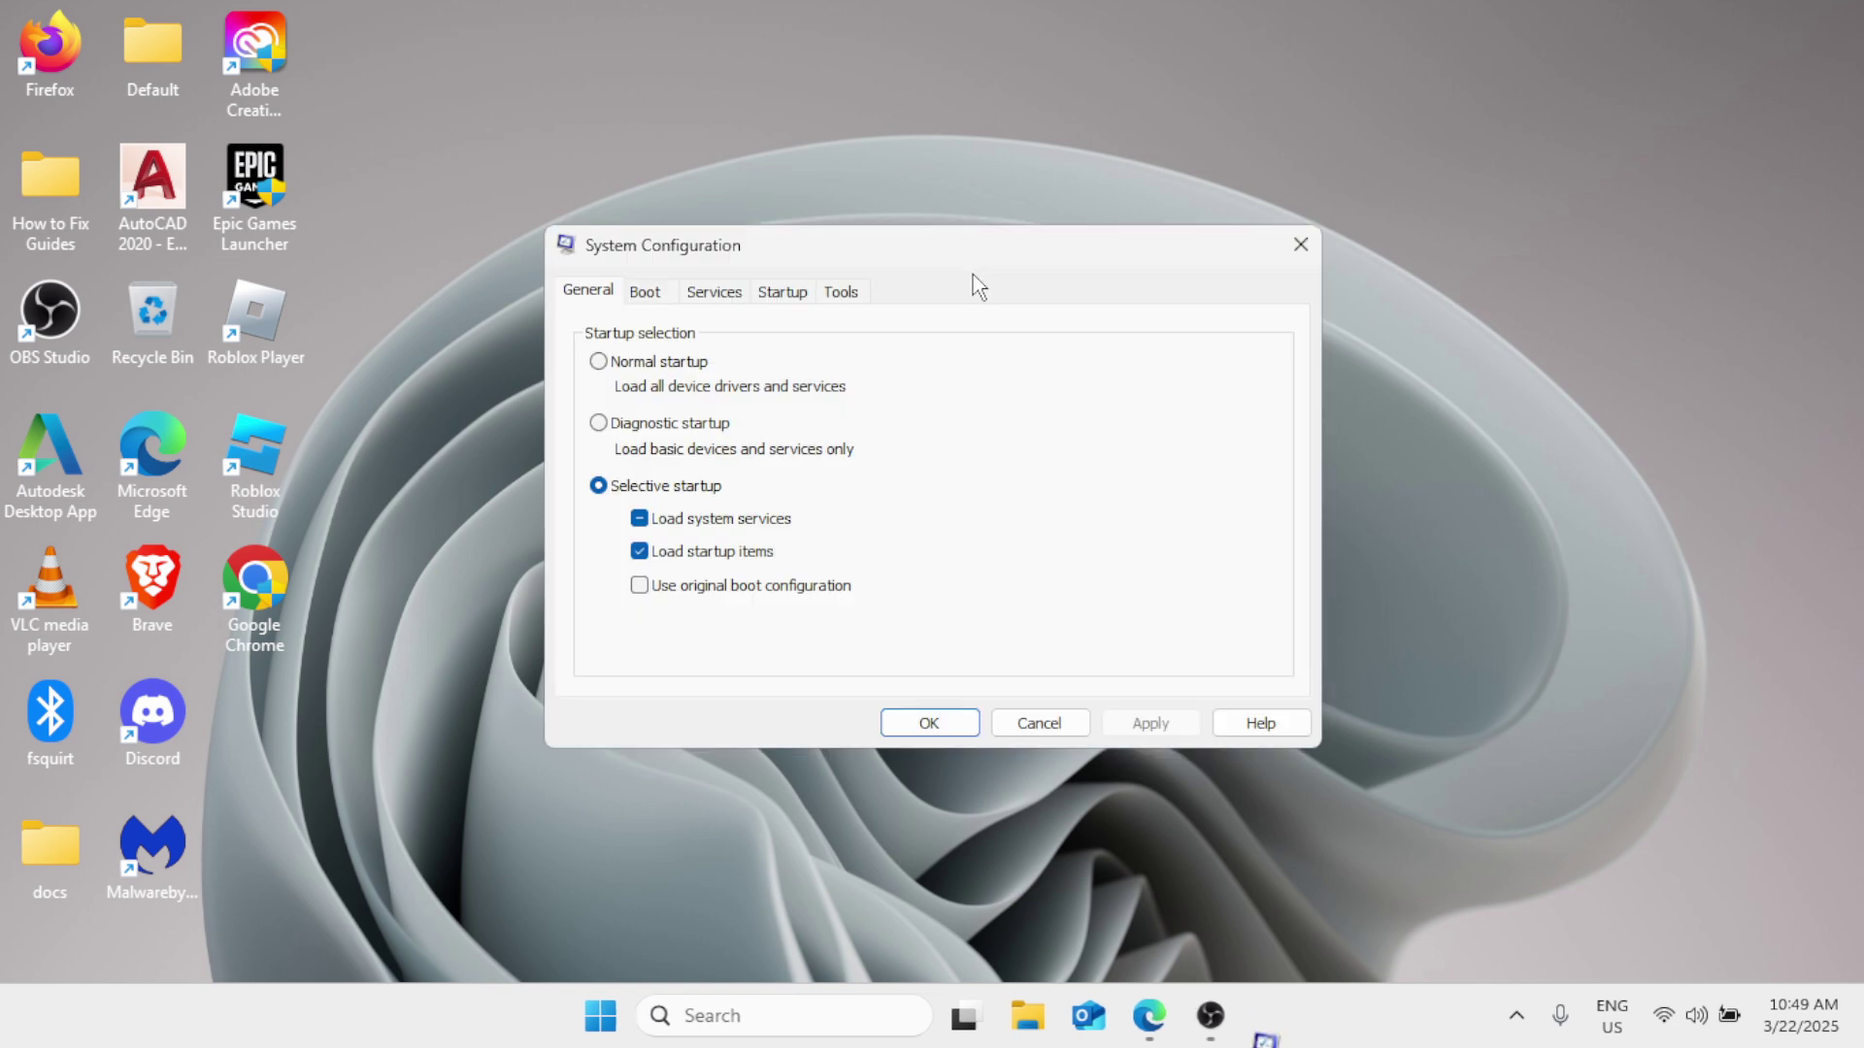
pyautogui.click(713, 294)
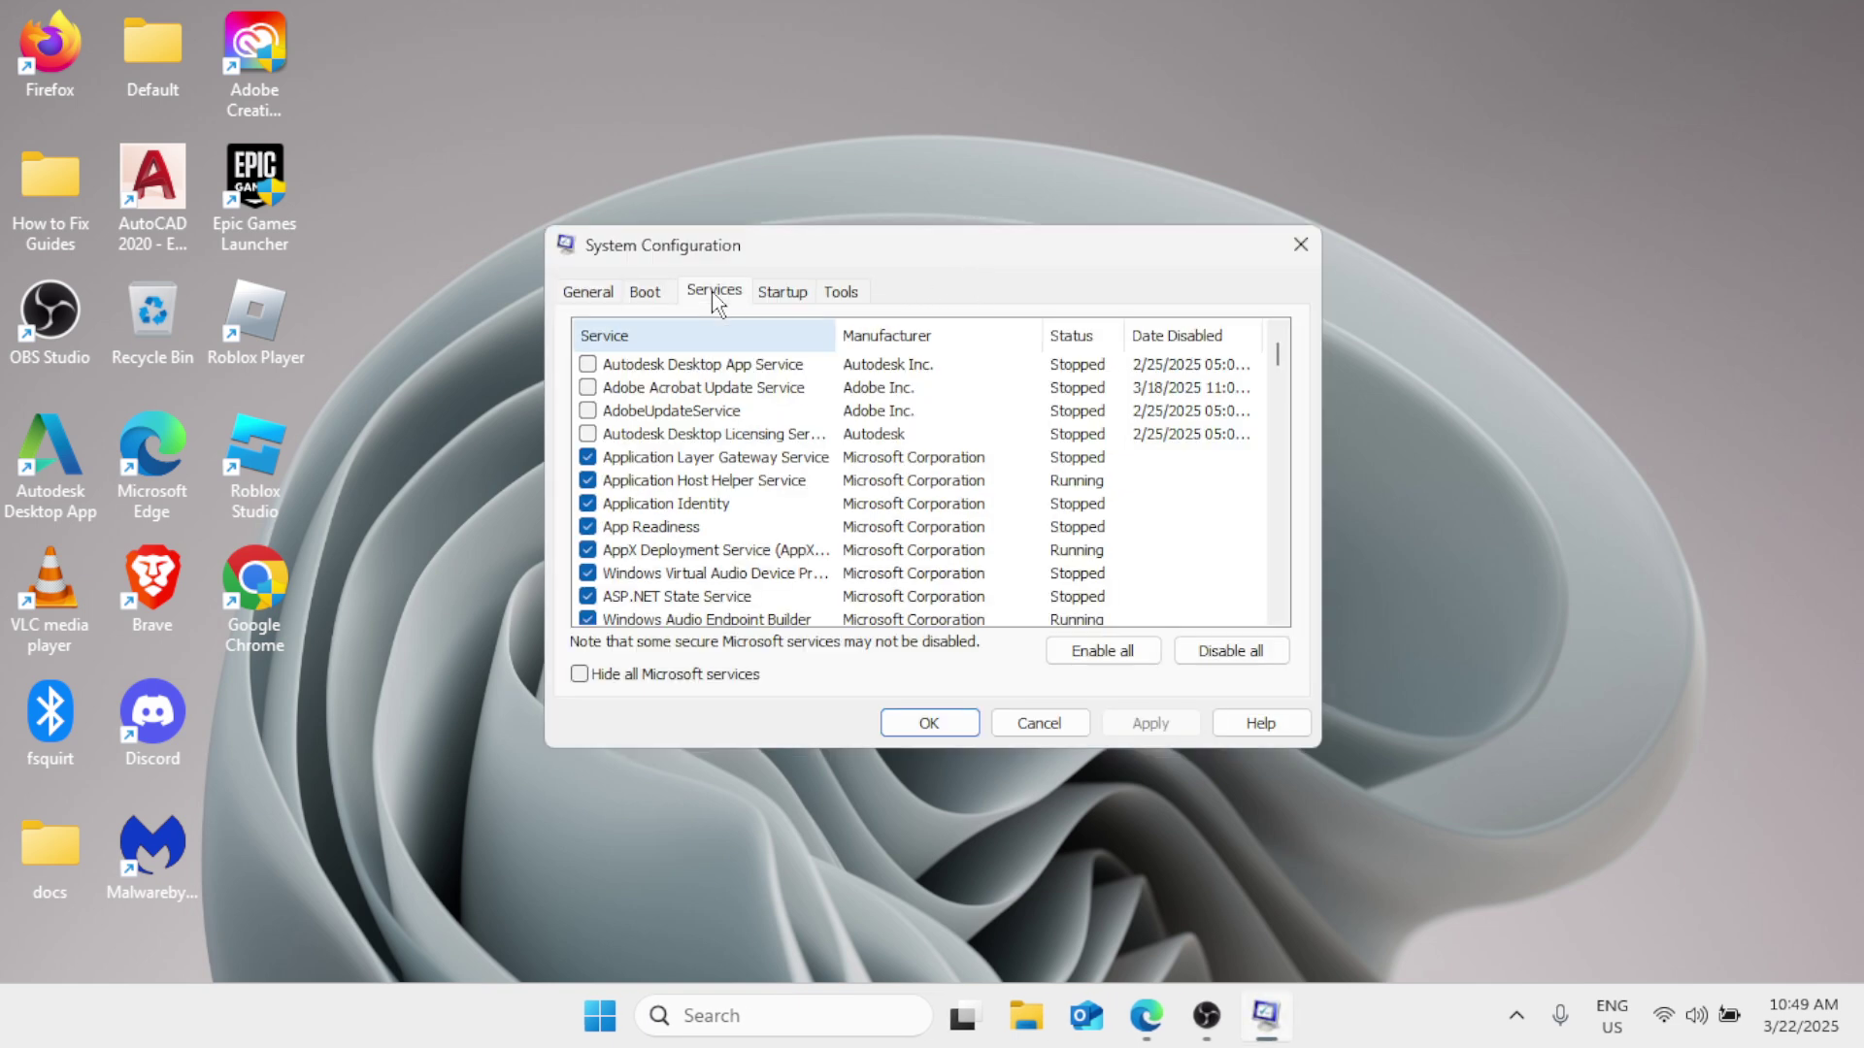
# Hide all Microsoft services in the System Configuration services list and disable all the remaining services.
pyautogui.click(579, 674)
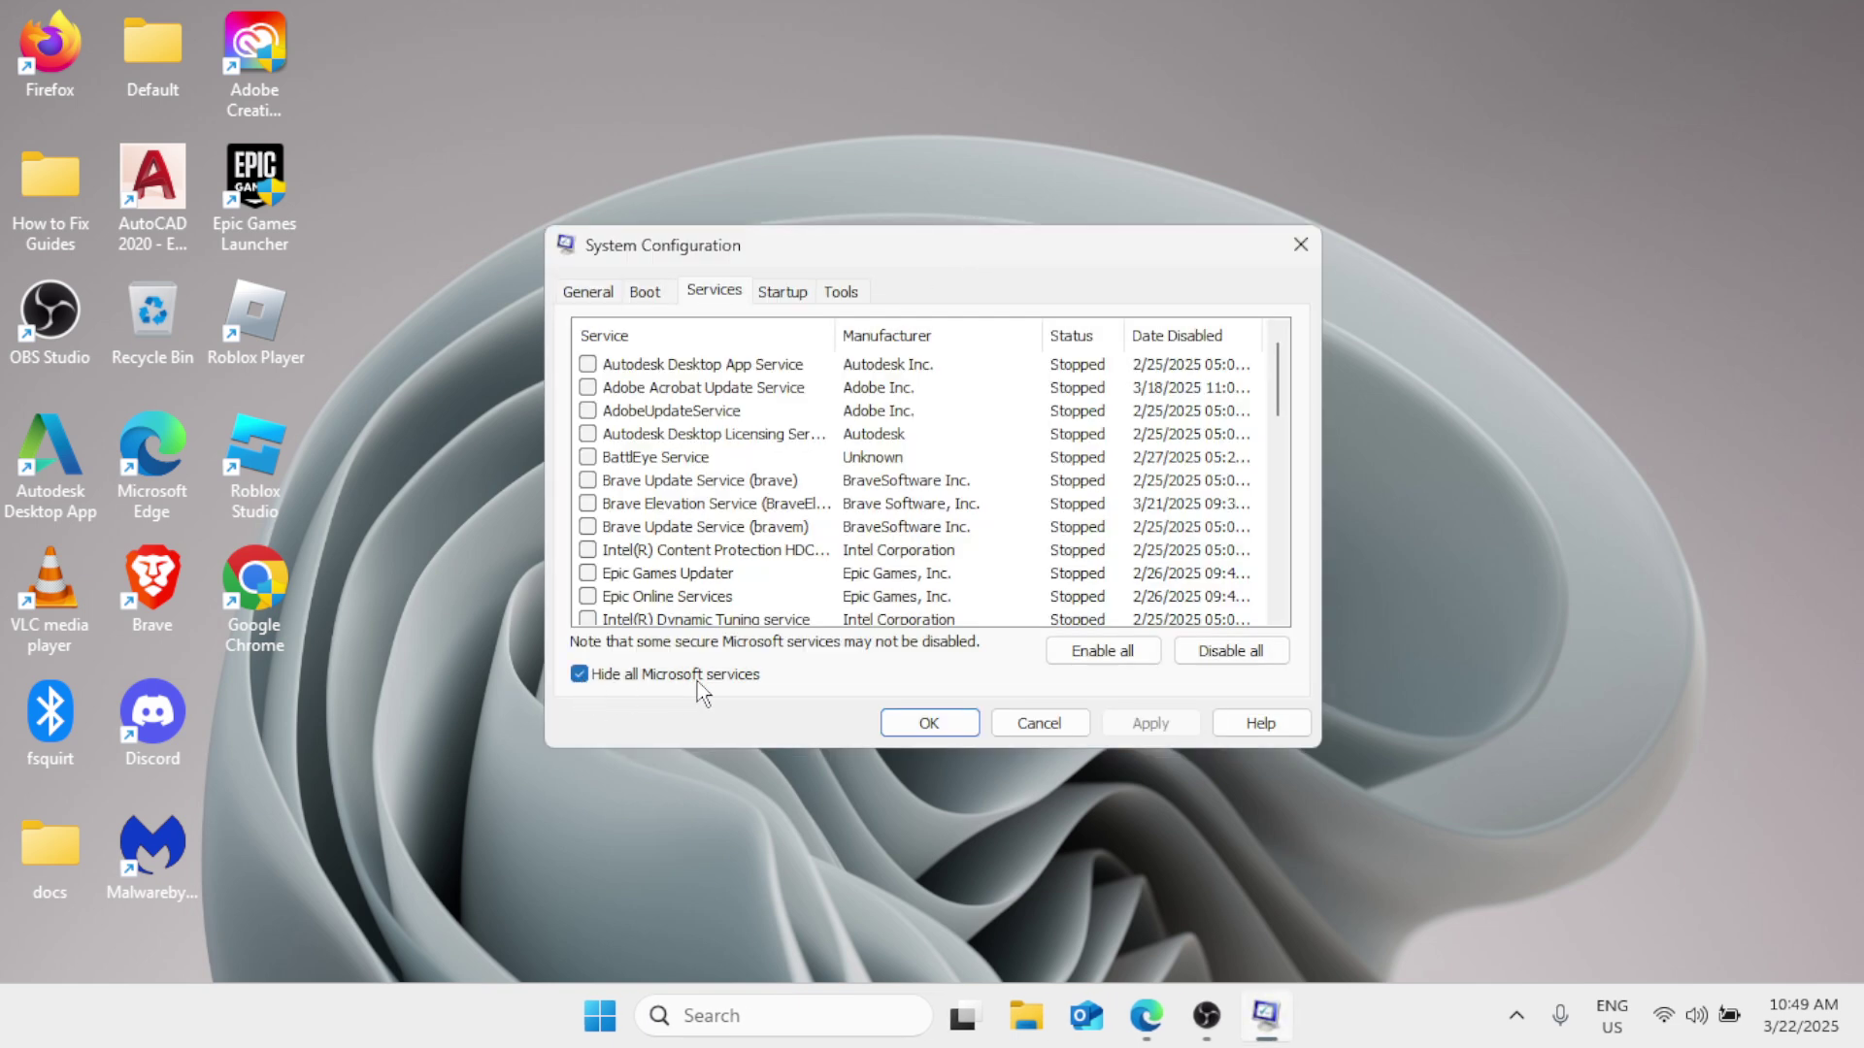
pyautogui.click(1252, 660)
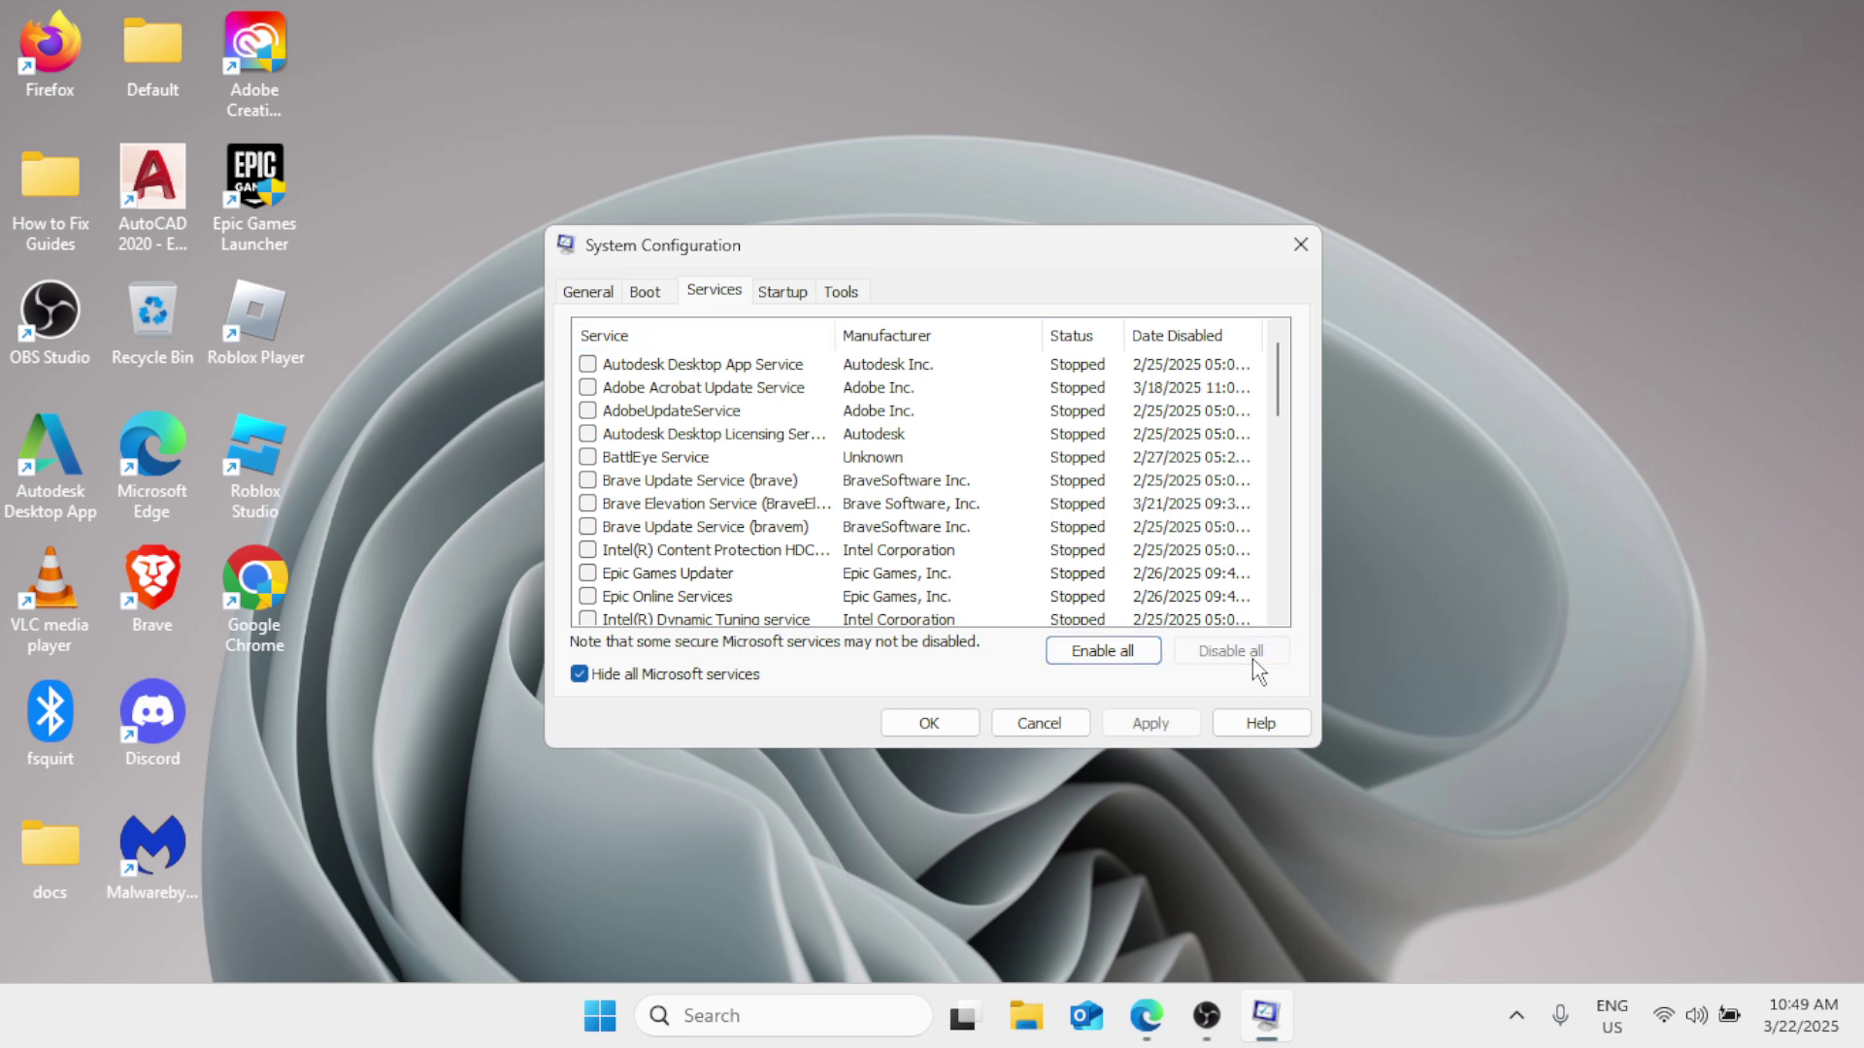
# Open Task Manager's startup apps from System Configuration, show the available actions for Microsoft Edge, and close Task Manager.
pyautogui.click(780, 292)
pyautogui.click(914, 375)
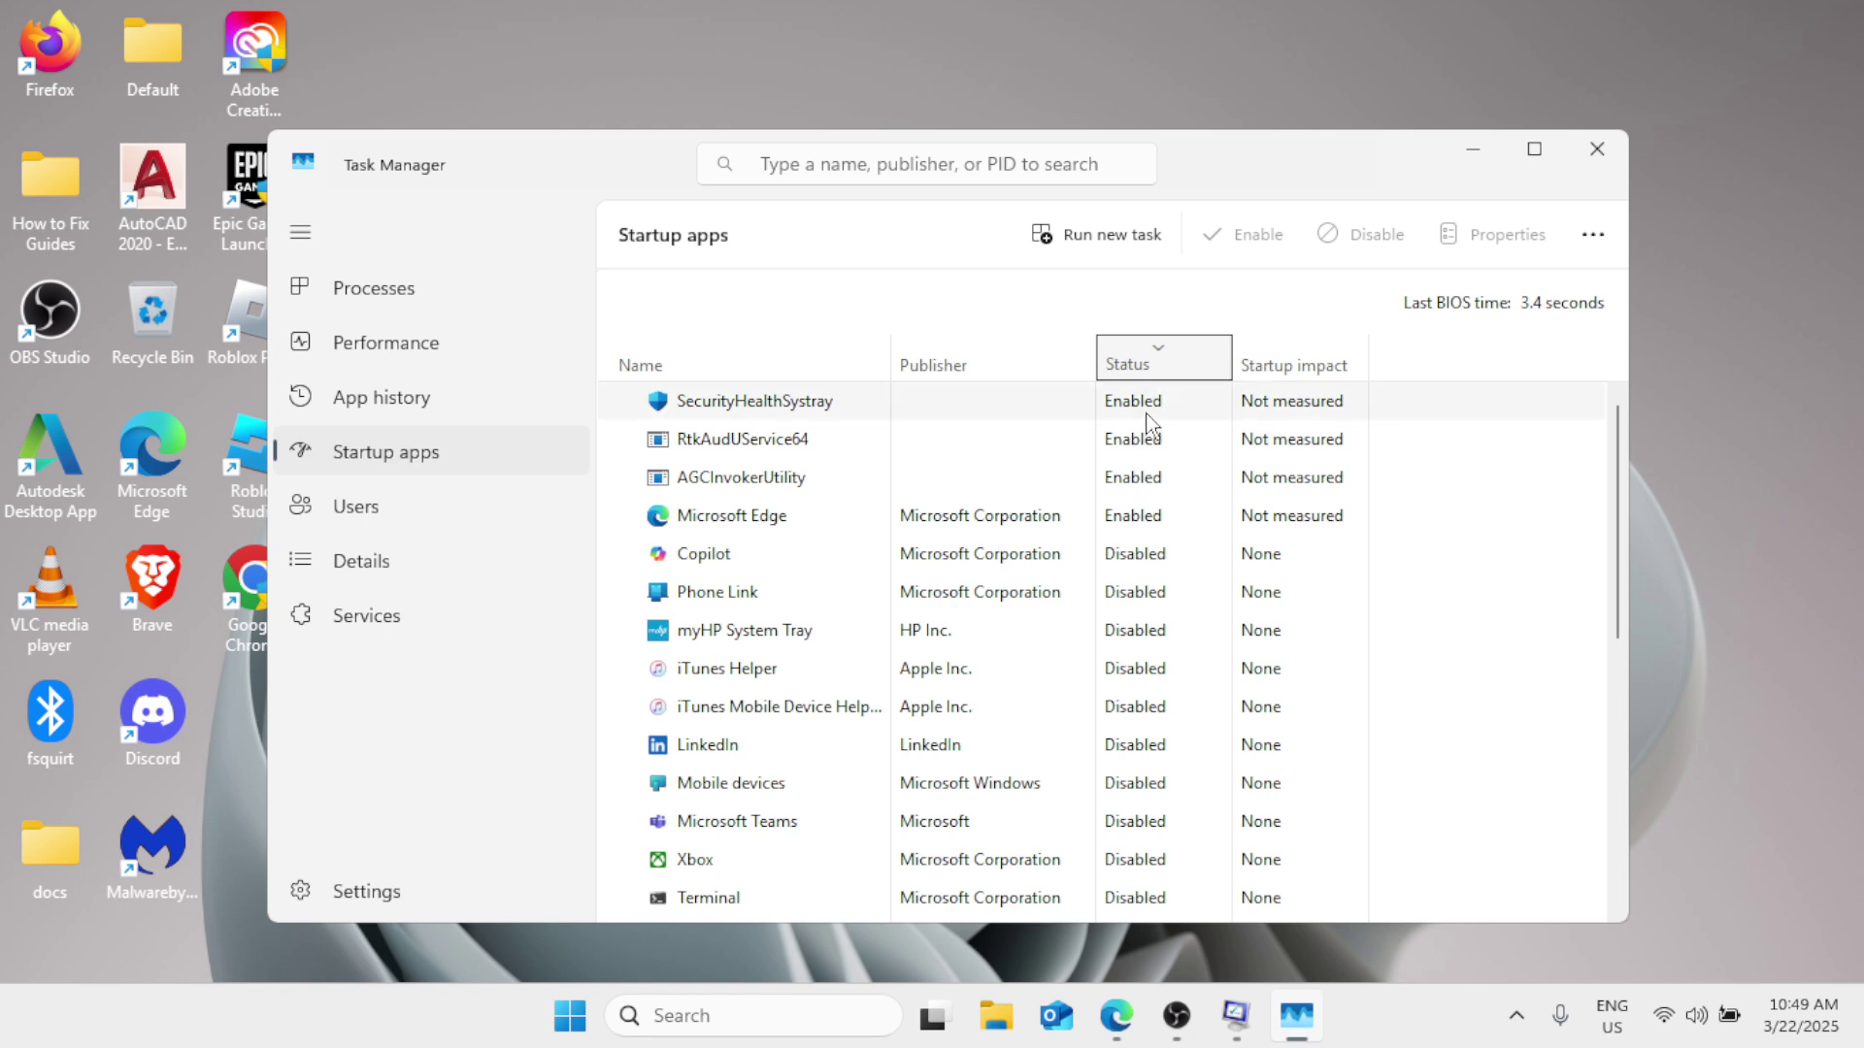
pyautogui.rightClick(721, 517)
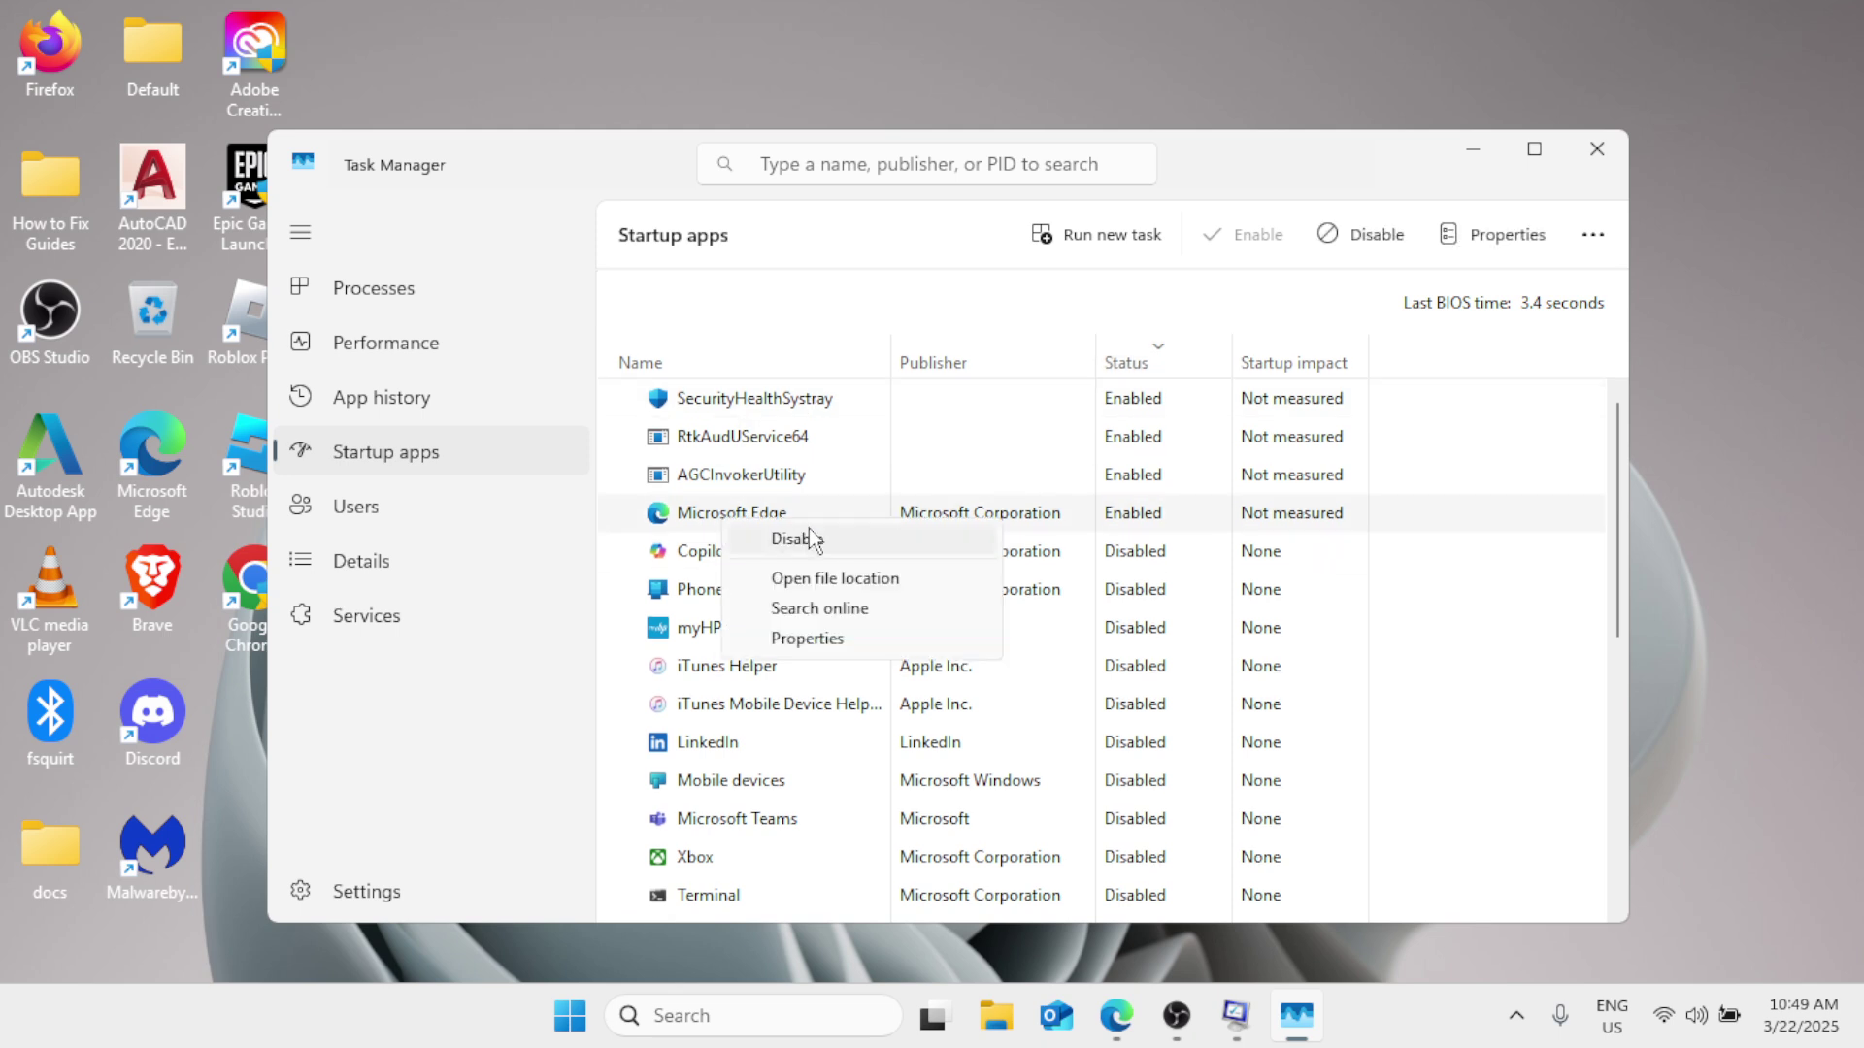
pyautogui.click(1595, 150)
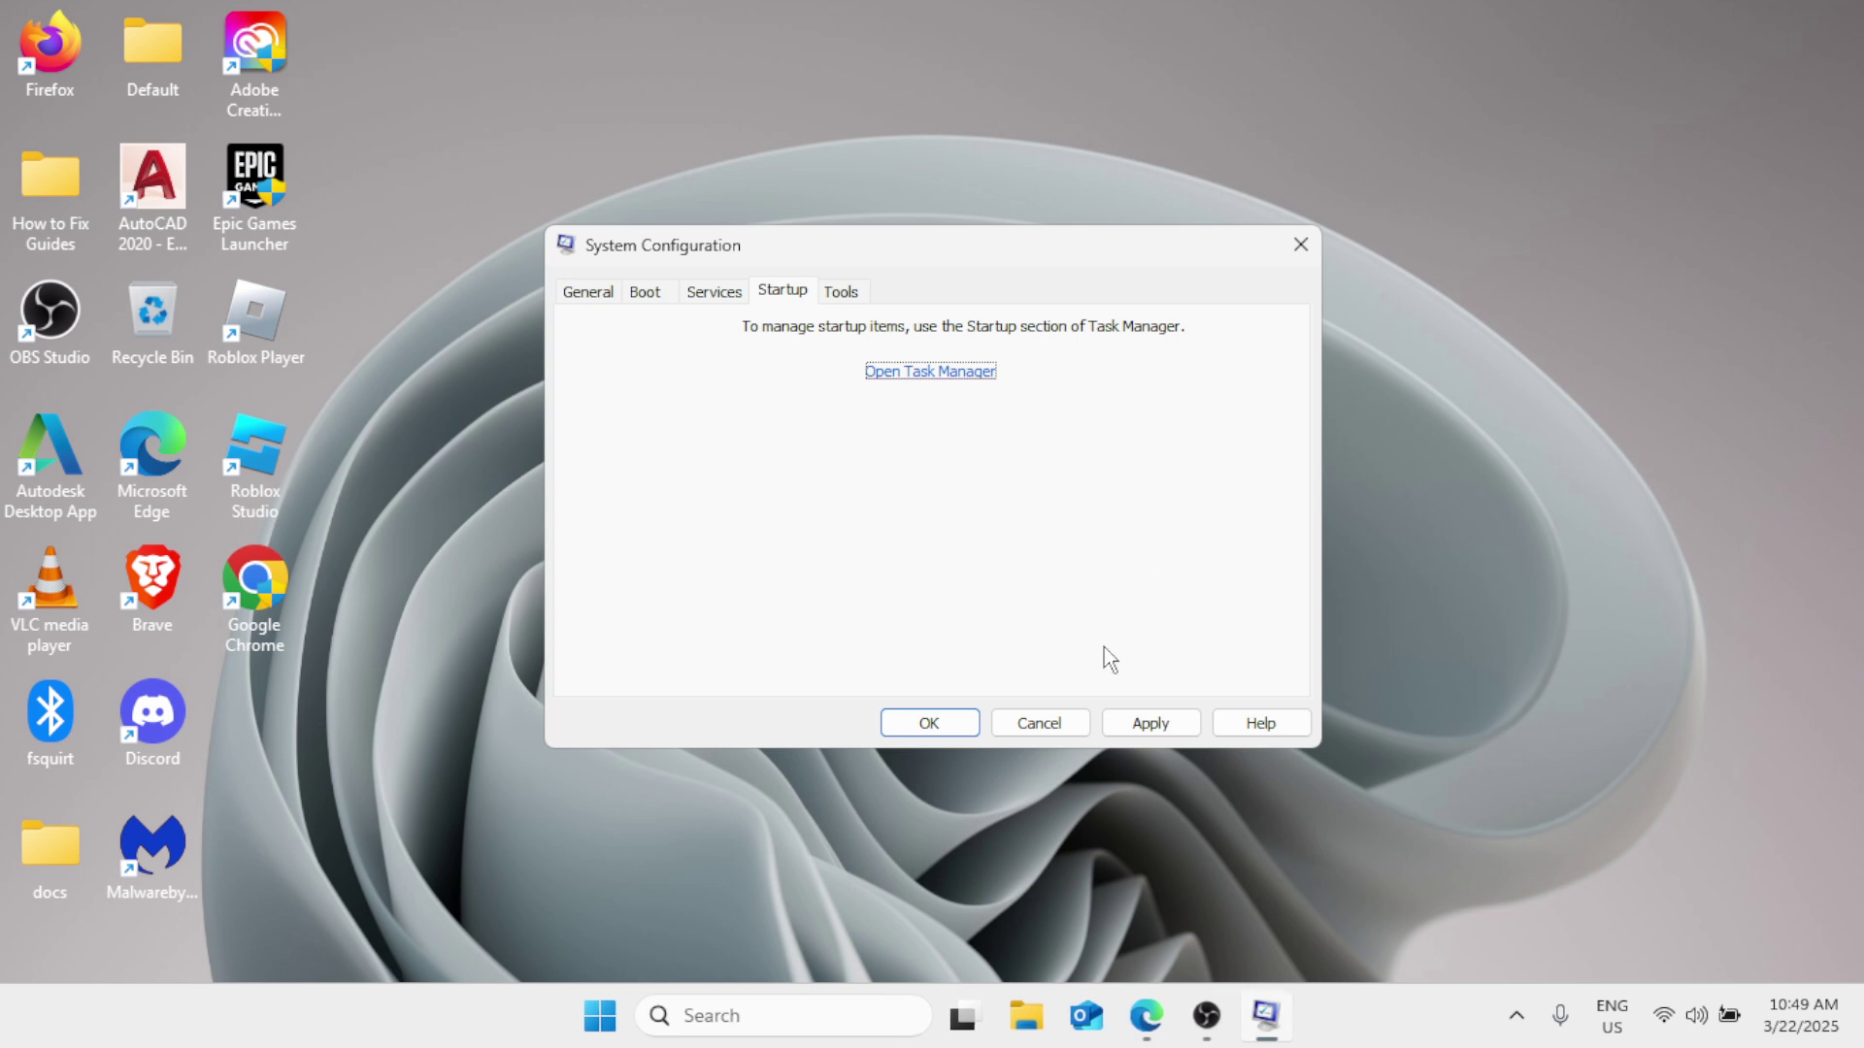
# Apply the System Configuration changes and close its window with the changes accepted.
pyautogui.click(1151, 723)
pyautogui.click(929, 723)
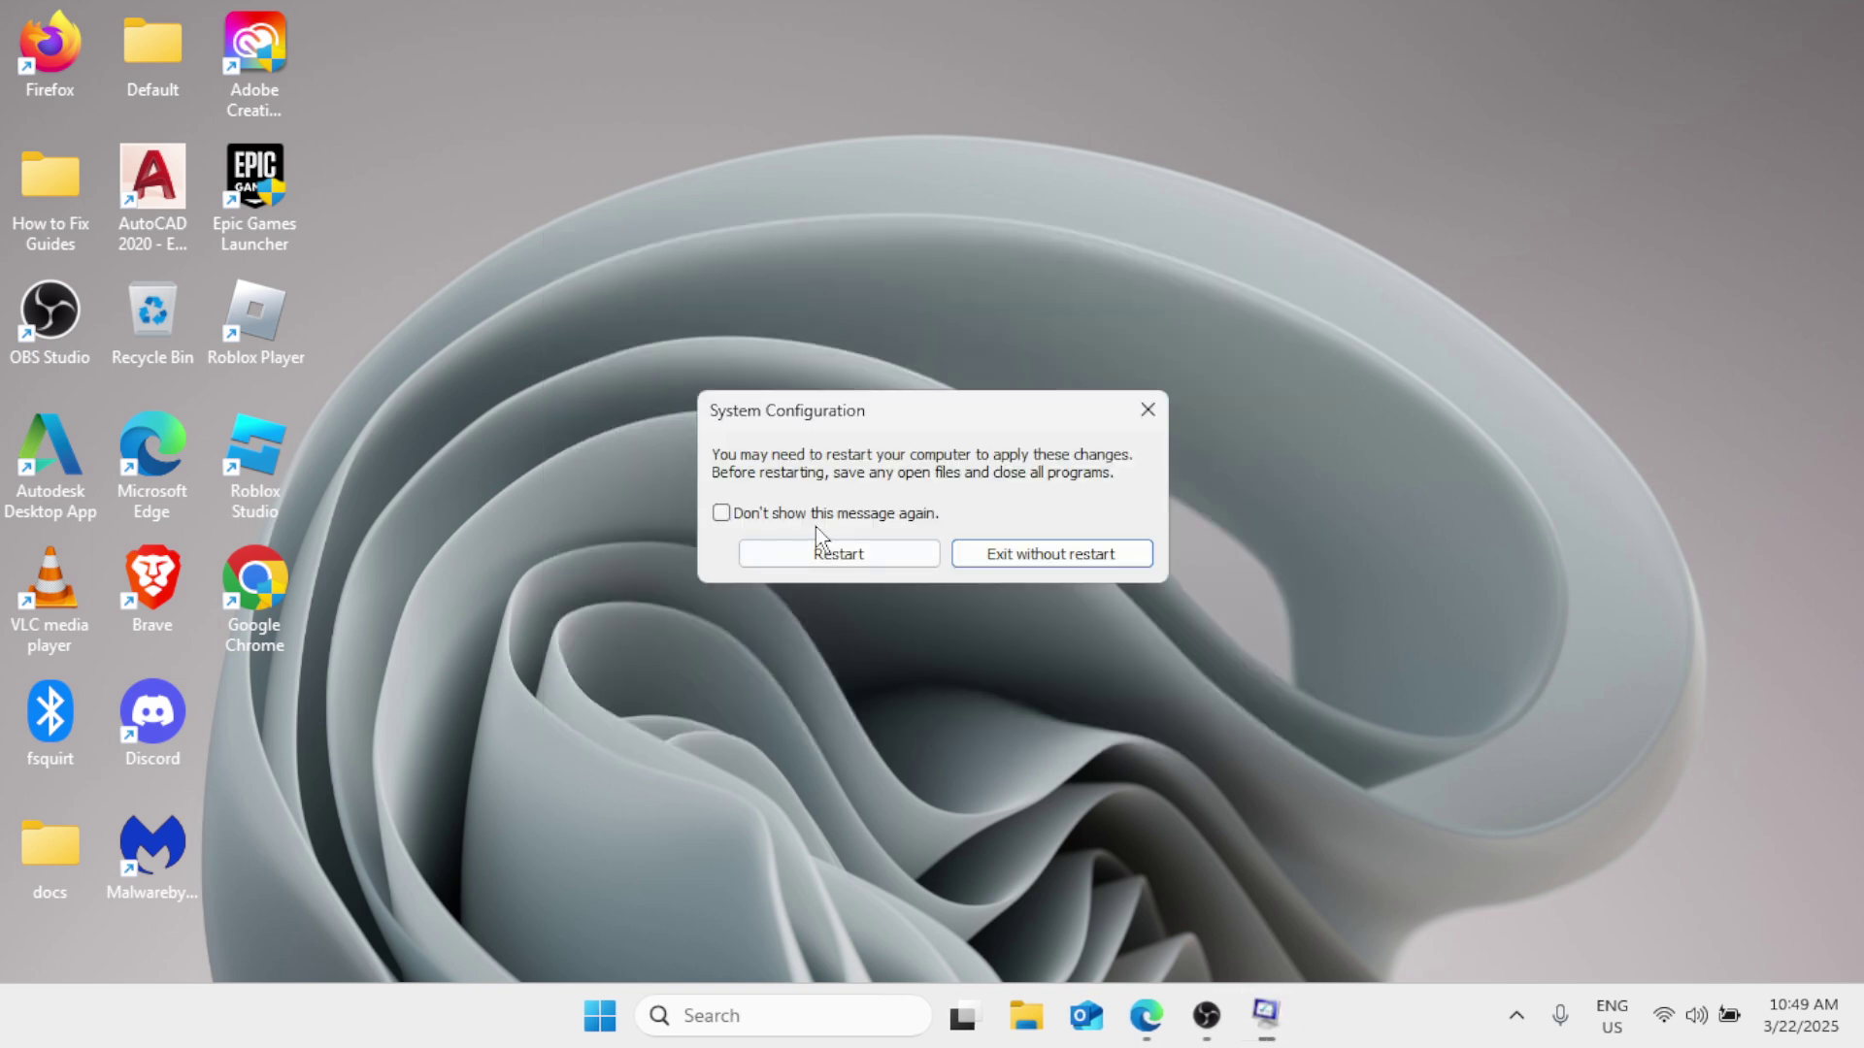